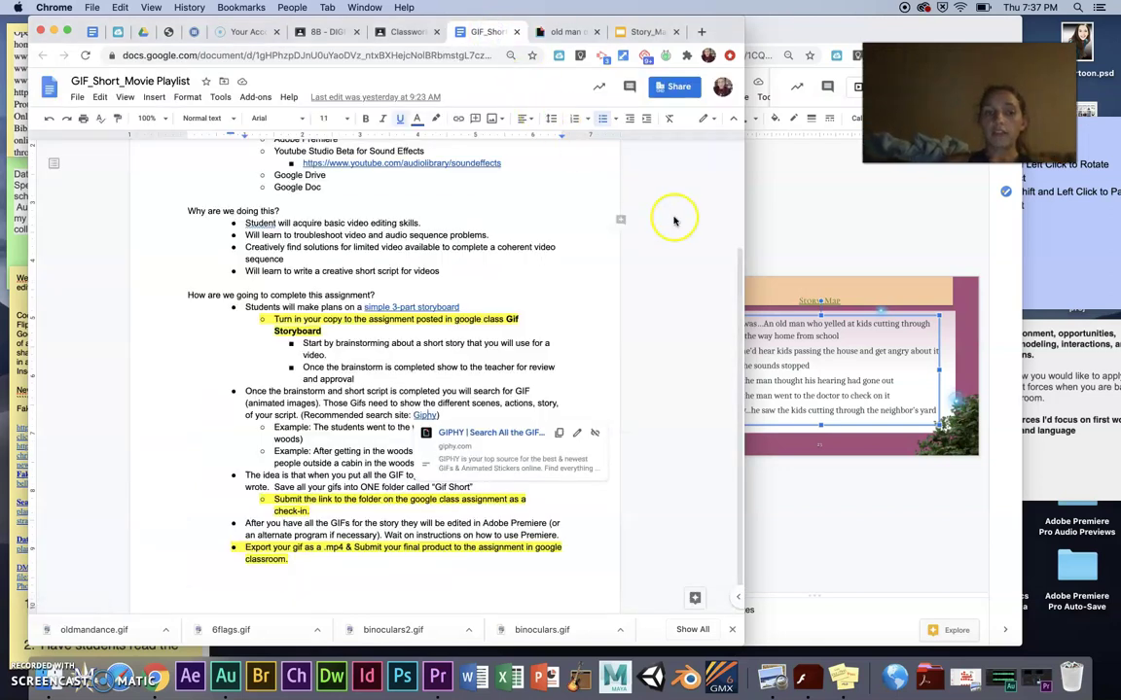
Narrow the assignment document window and show slide 20, 'Key Points I'm Looking for…', in the deck.
{"action": "left_click_drag", "start_coordinate": [737, 358], "coordinate": [695, 388]}
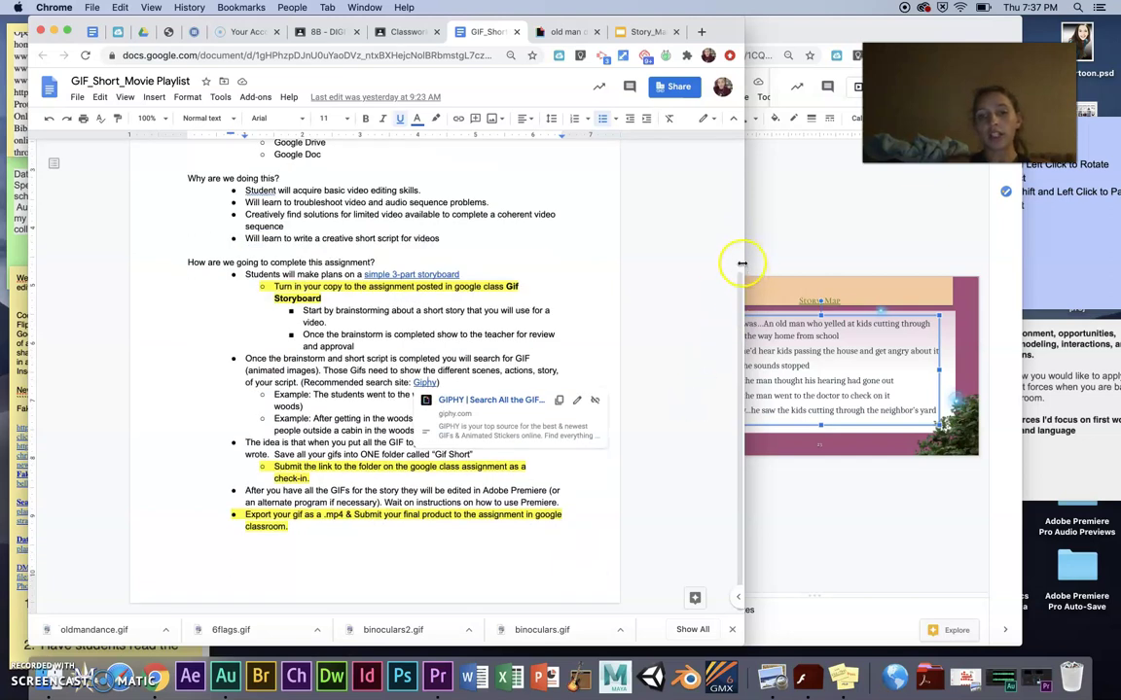
{"action": "left_click_drag", "start_coordinate": [741, 263], "coordinate": [439, 228]}
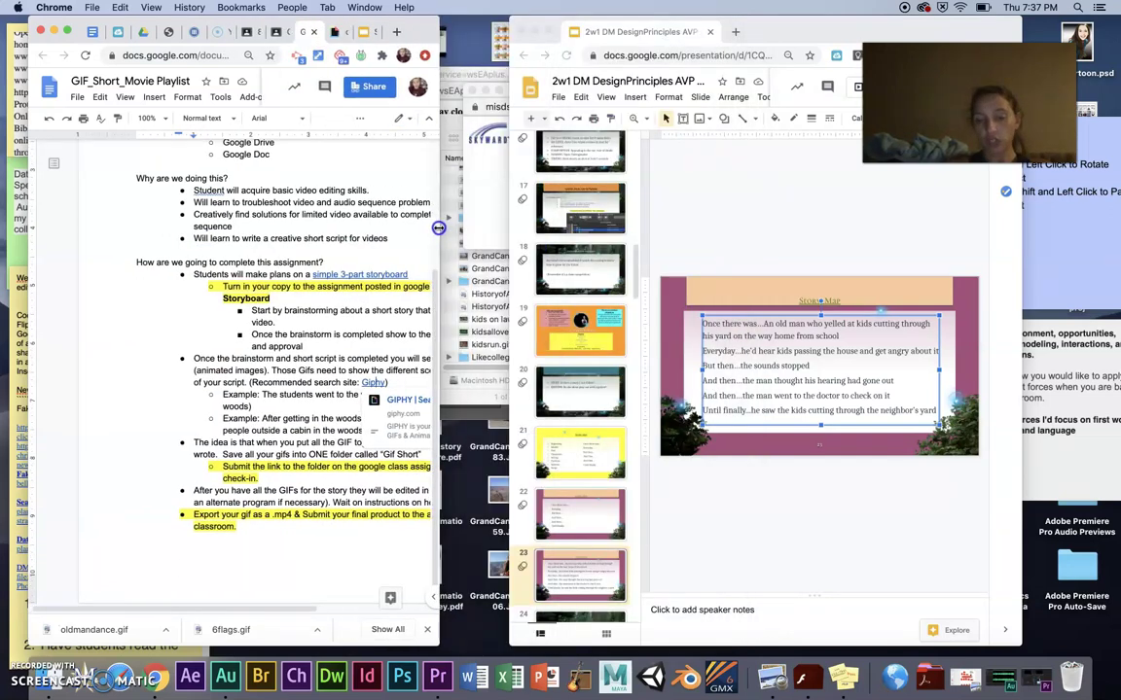
{"action": "left_click", "coordinate": [524, 342]}
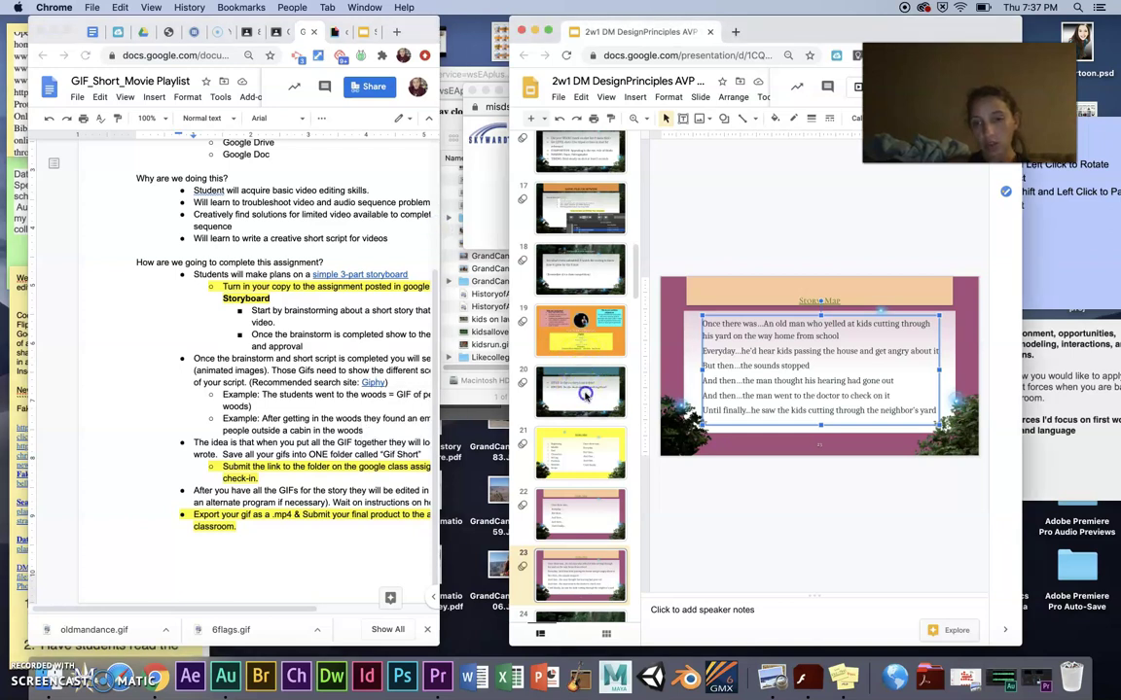
{"action": "left_click", "coordinate": [585, 393]}
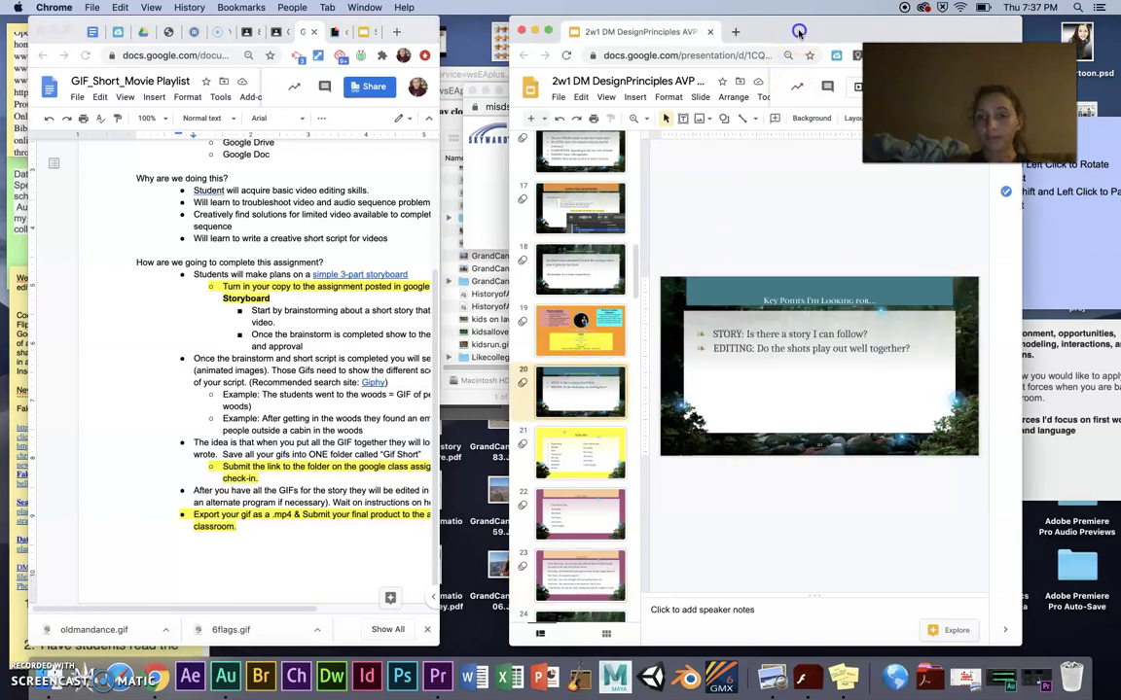
{"action": "left_click_drag", "start_coordinate": [798, 32], "coordinate": [556, 29]}
Present the deck to slide 21 and open the Story_Map template linked from its title.
{"action": "key", "text": "ctrl+super+f"}
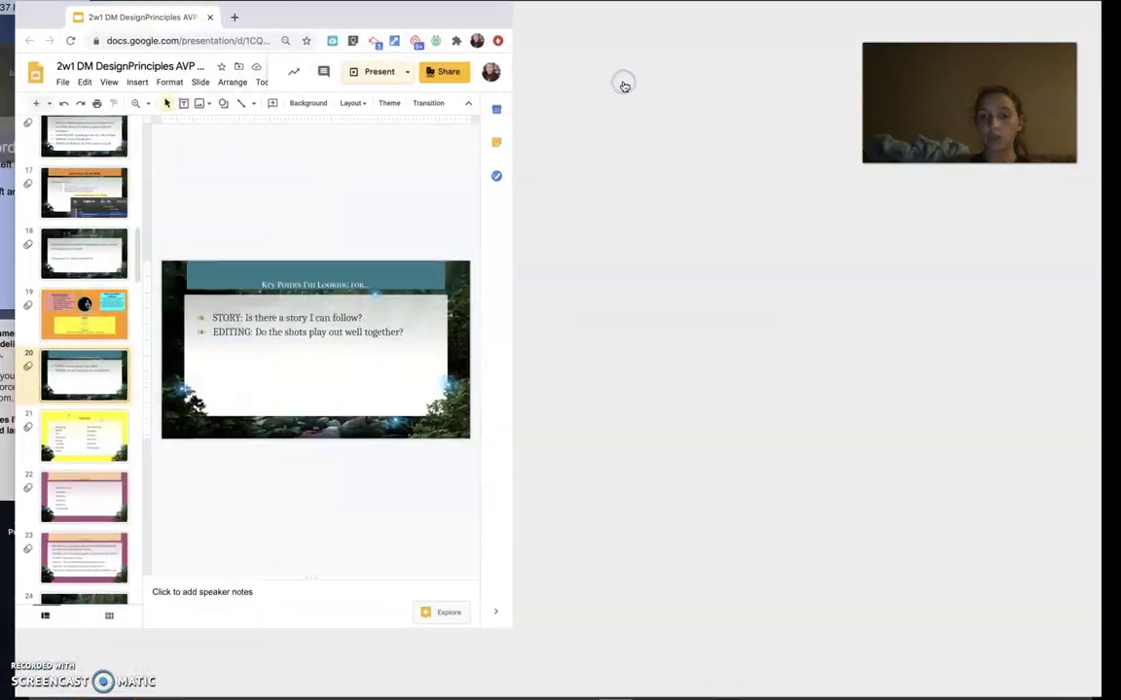
{"action": "key", "text": "Right"}
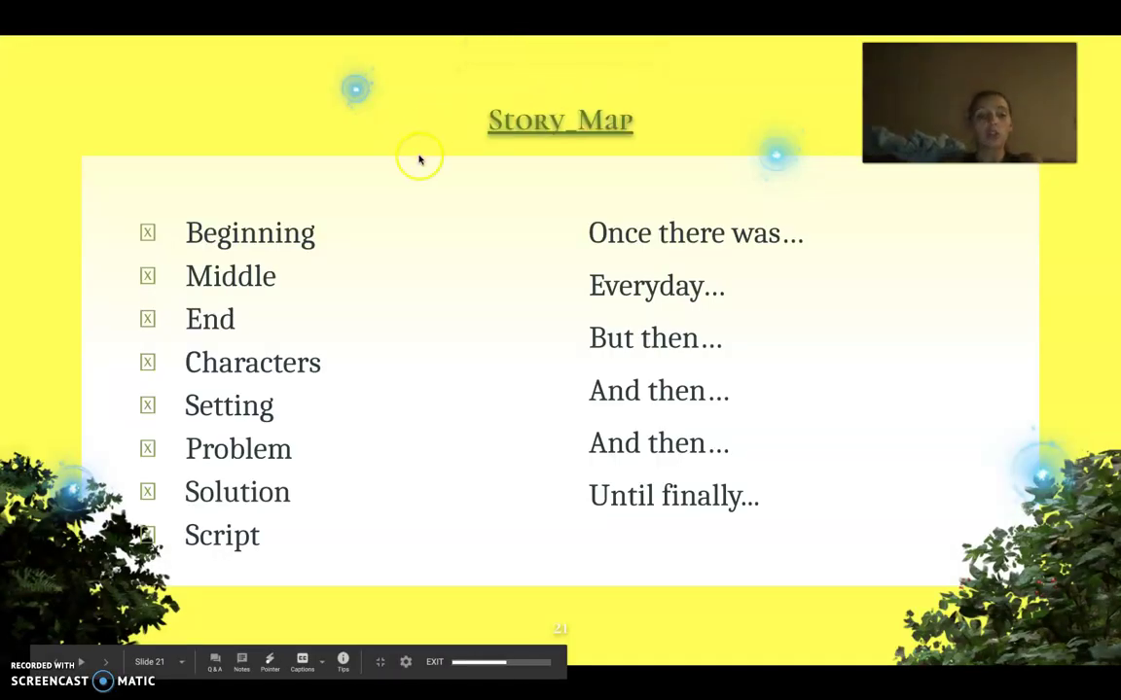
{"action": "left_click", "coordinate": [533, 119]}
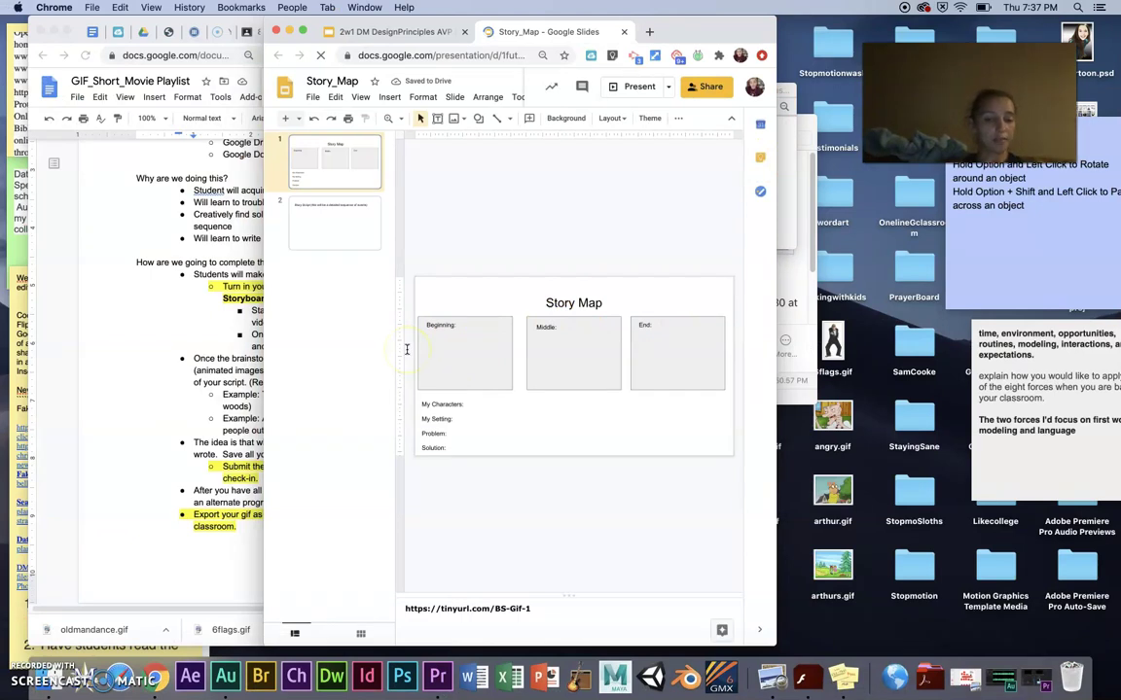
Look over the Story_Map template's Story Map and Story Script slides, then return to the GIF editing deck.
{"action": "left_click", "coordinate": [476, 412]}
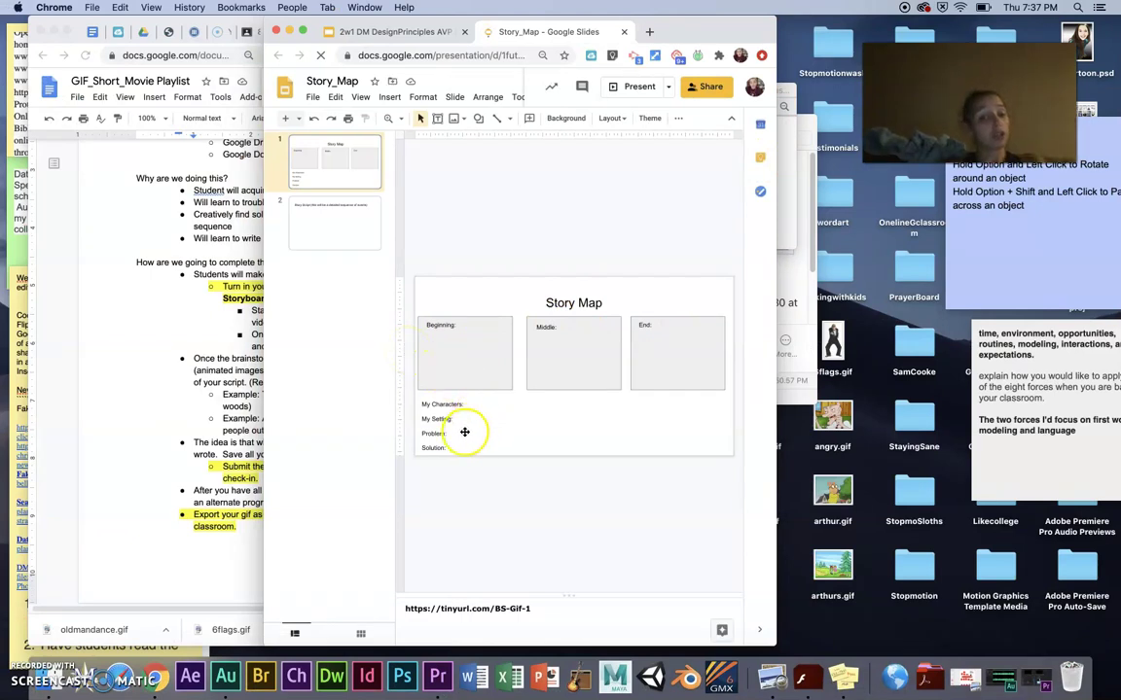
{"action": "left_click", "coordinate": [344, 235]}
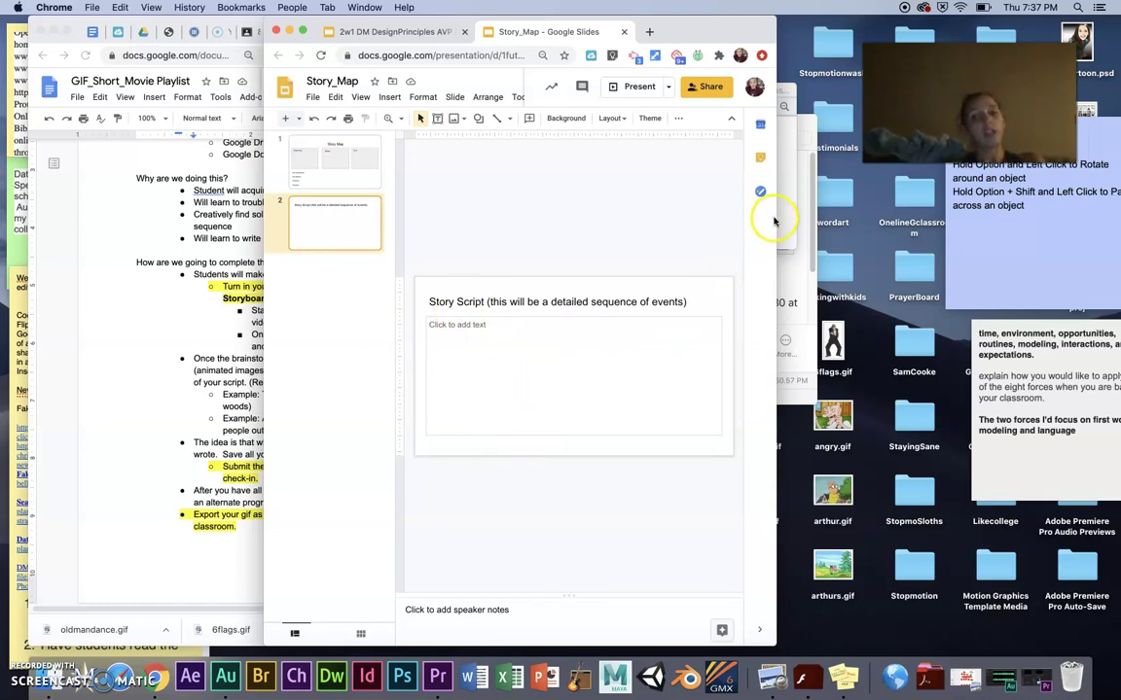
{"action": "left_click", "coordinate": [317, 146]}
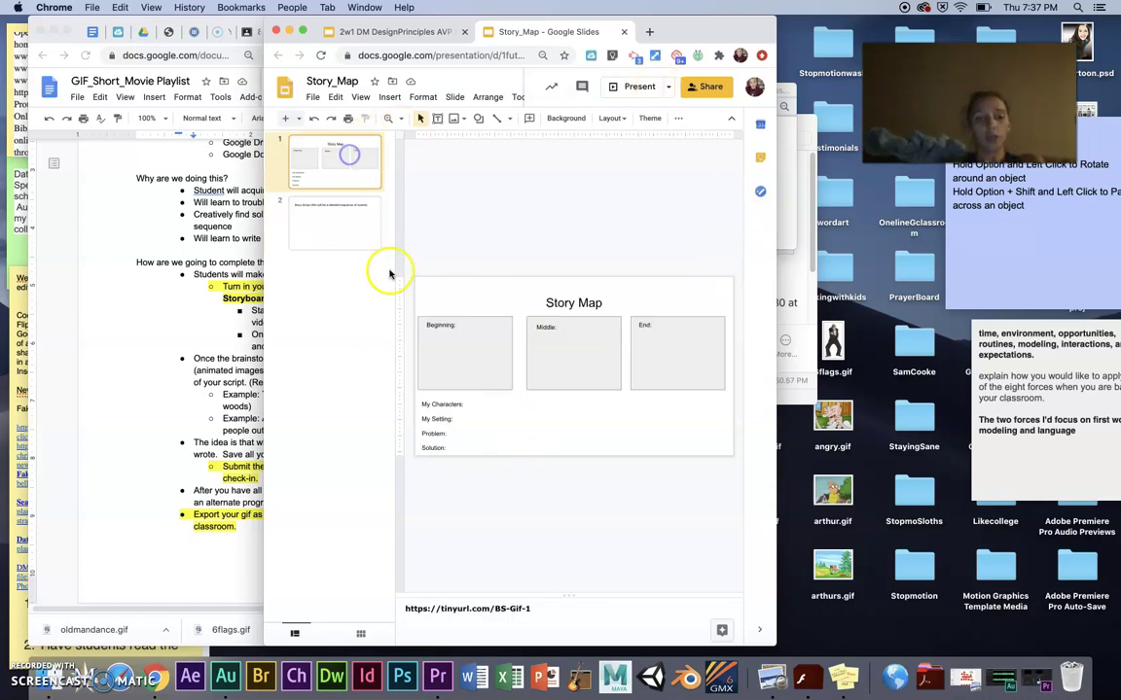
{"action": "left_click", "coordinate": [327, 237]}
{"action": "left_click", "coordinate": [402, 37]}
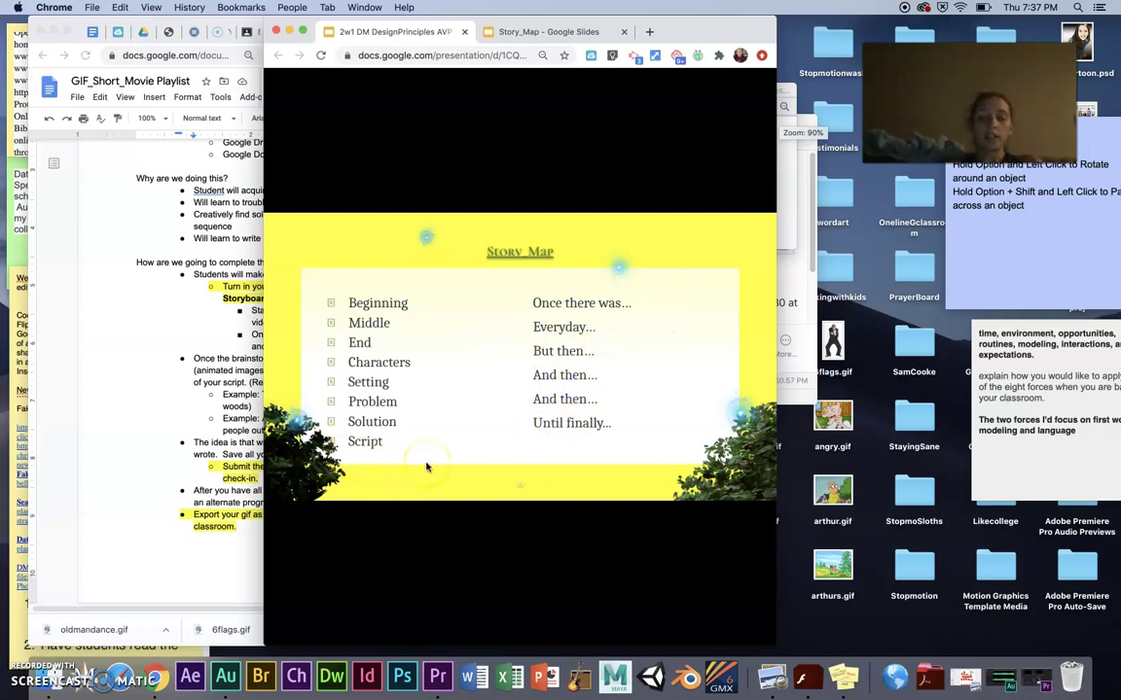
Present full screen through slide 23's finished old-man story, then exit to the editor.
{"action": "key", "text": "super+shift+f"}
{"action": "key", "text": "Right"}
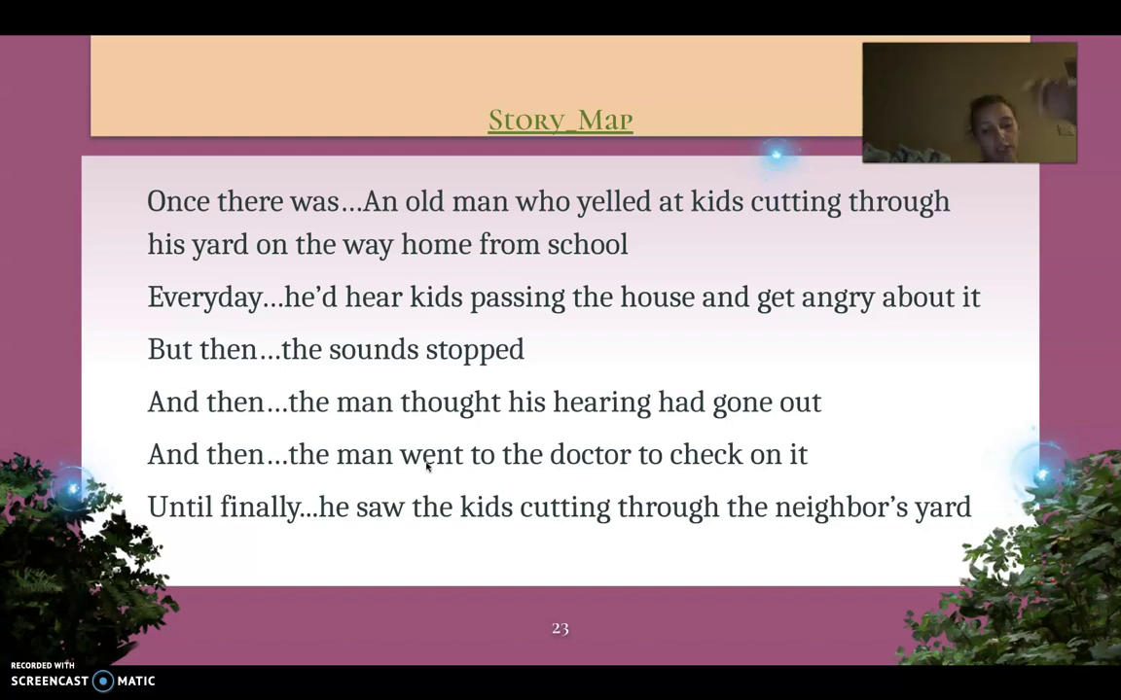
{"action": "key", "text": "Escape"}
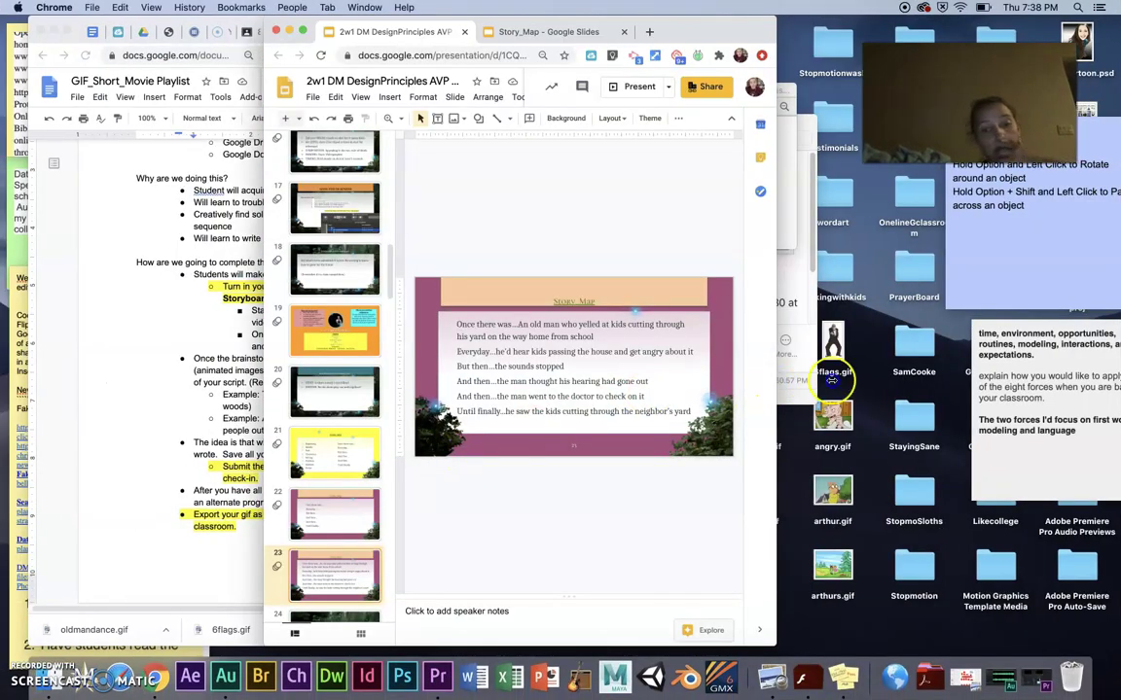
Widen the deck window and step through slides 21, 22 and 23.
{"action": "left_click_drag", "start_coordinate": [779, 376], "coordinate": [1056, 371]}
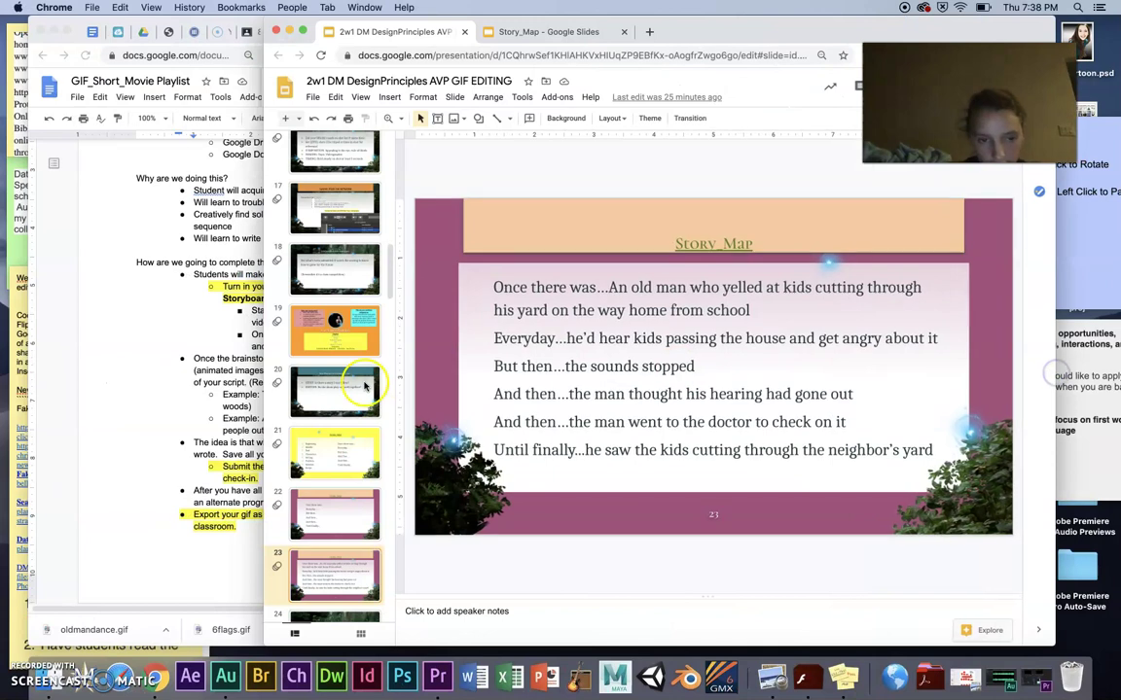
{"action": "left_click", "coordinate": [338, 449]}
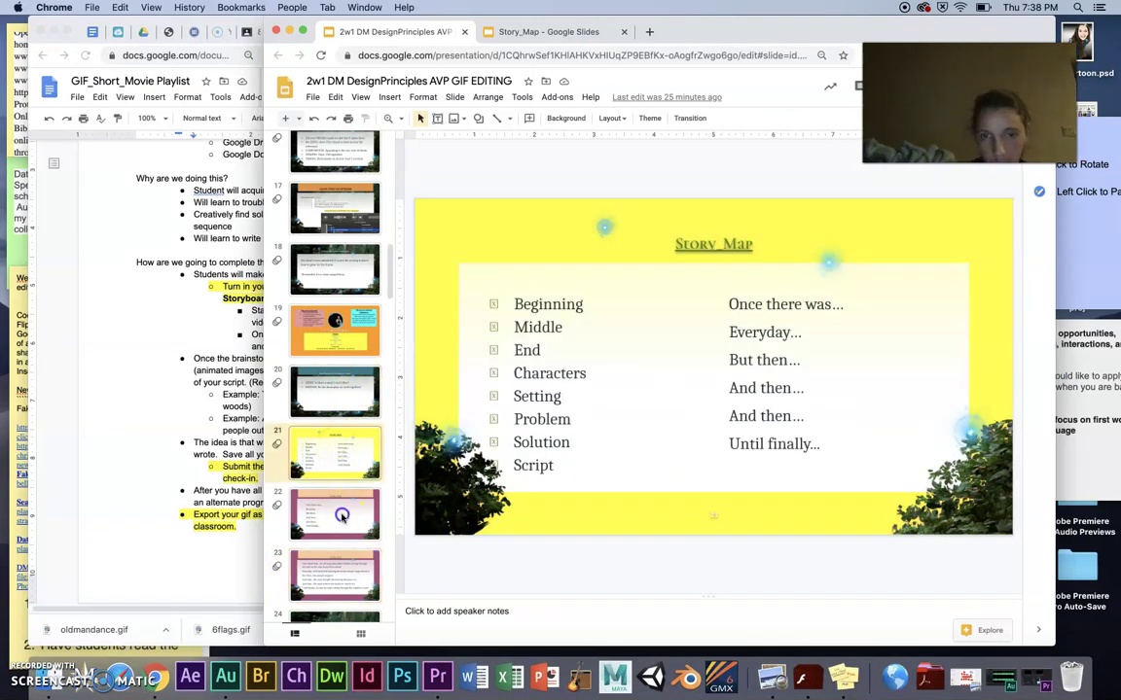
{"action": "key", "text": "Down"}
{"action": "left_click", "coordinate": [344, 463]}
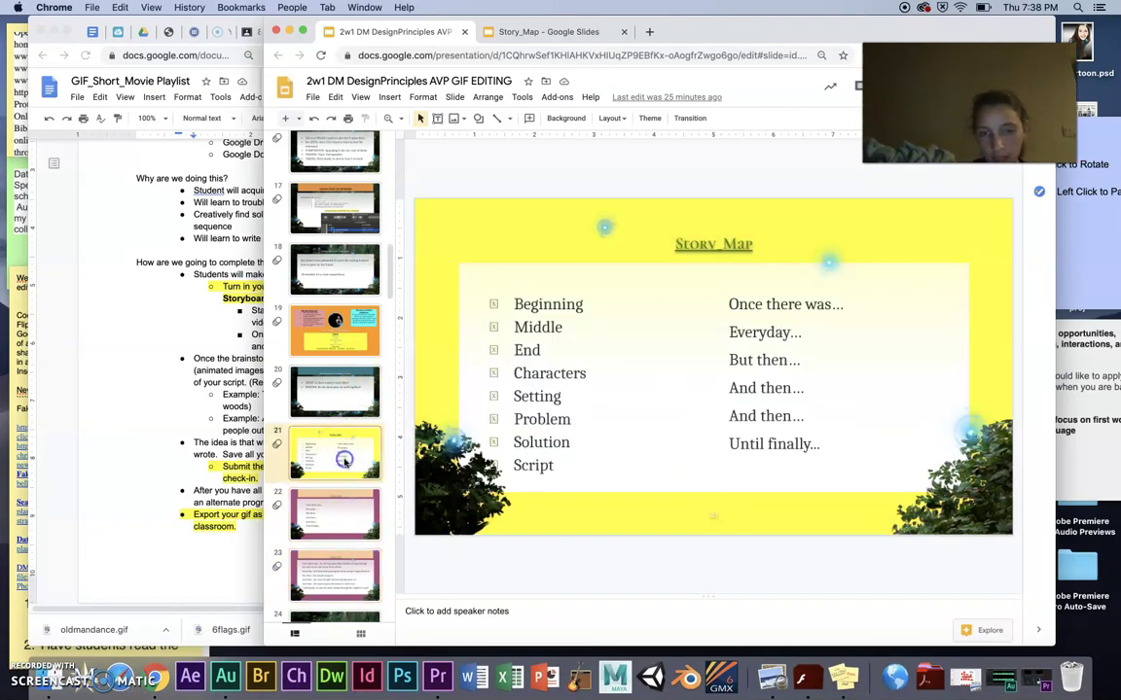
{"action": "left_click", "coordinate": [340, 580]}
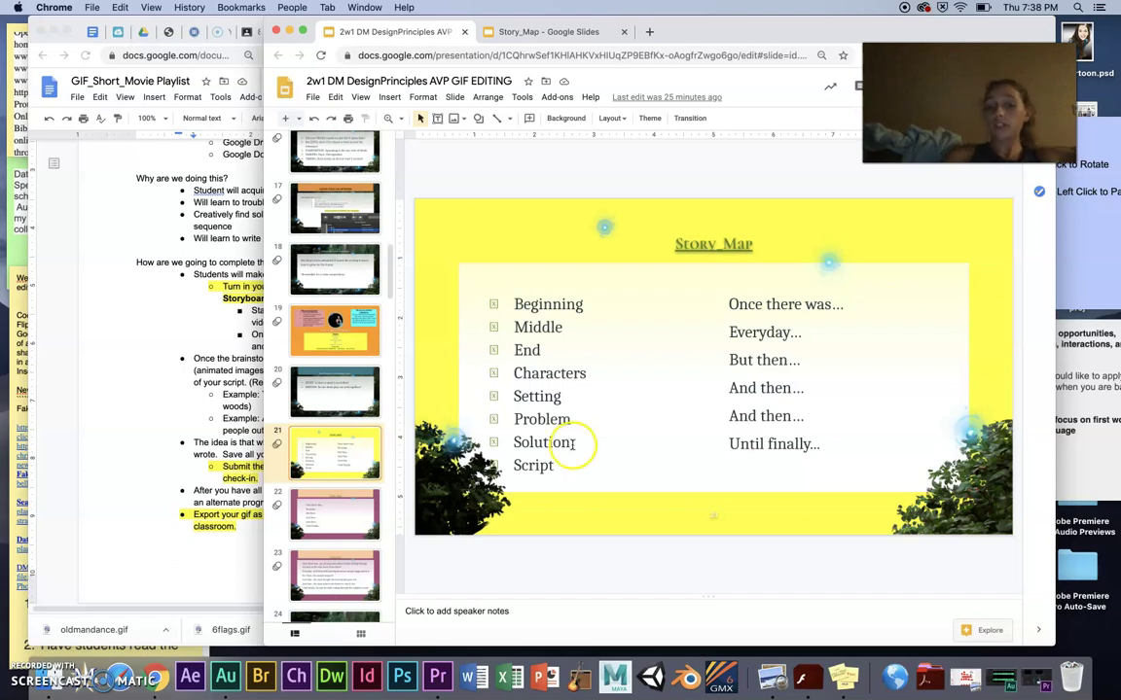
{"action": "left_click", "coordinate": [348, 573]}
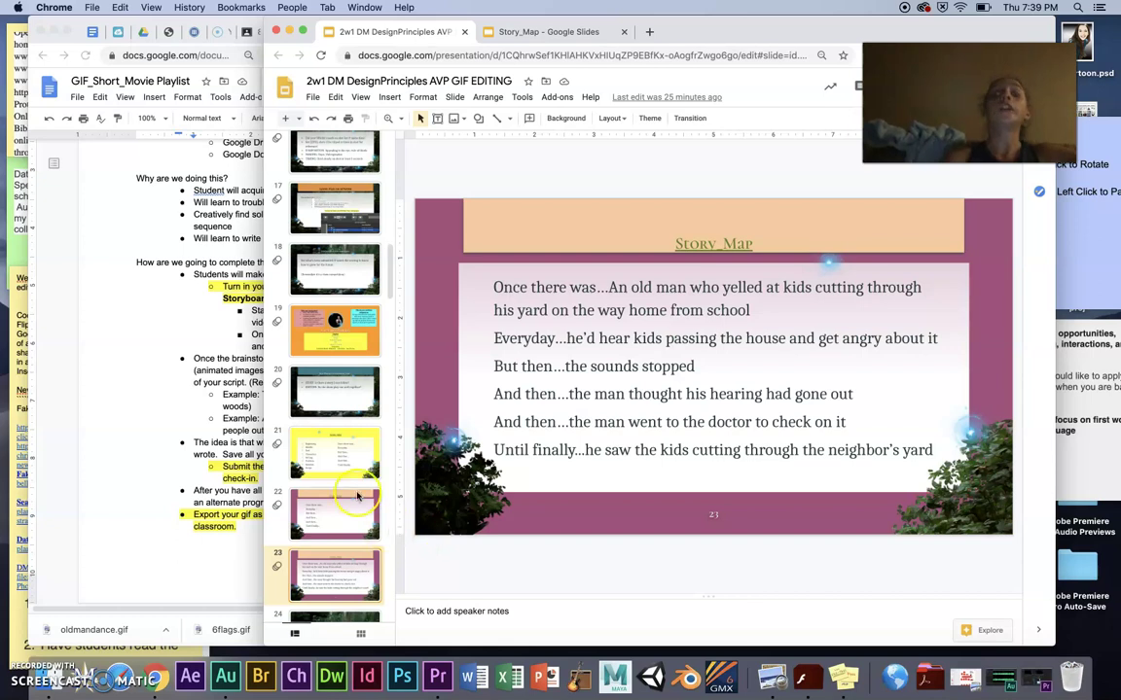
Compare slide 21's checklist with slides 22 and 23, also checking the Story_Map template.
{"action": "left_click", "coordinate": [333, 465]}
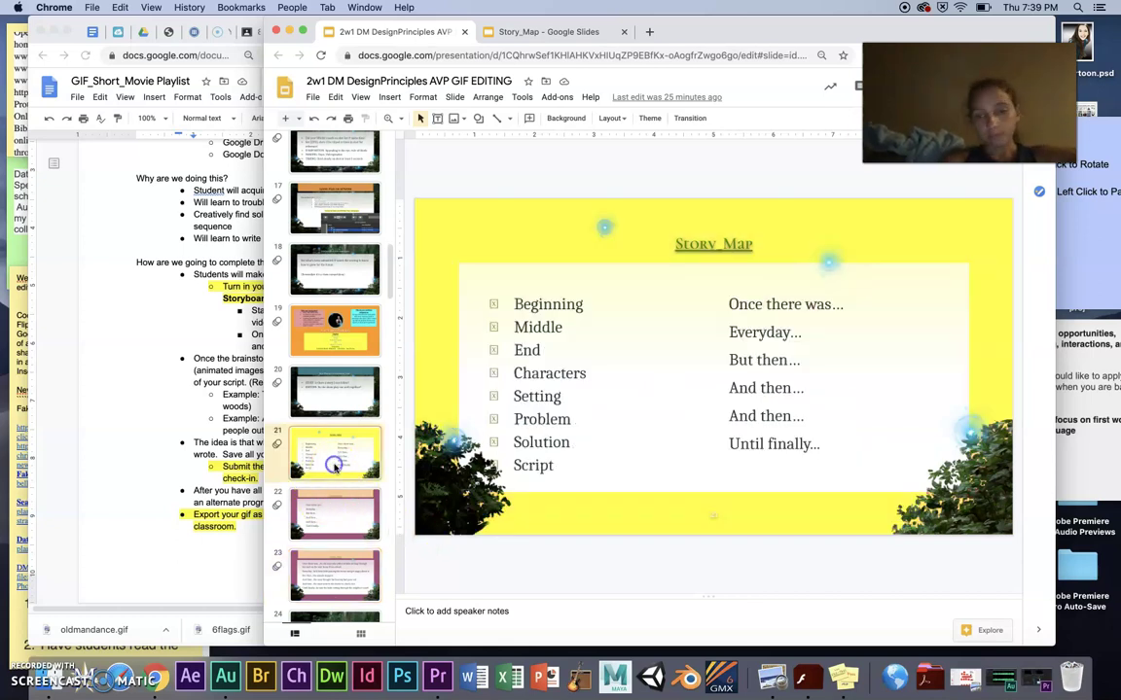
{"action": "left_click", "coordinate": [339, 521]}
{"action": "left_click", "coordinate": [337, 590]}
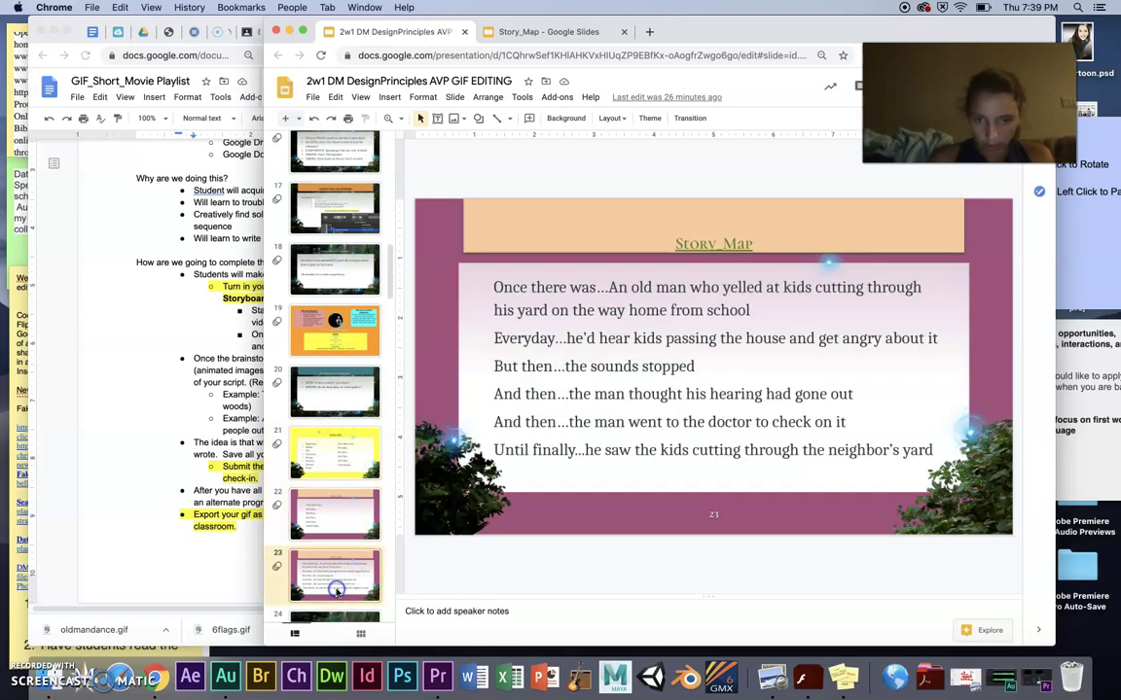
{"action": "left_click", "coordinate": [351, 467]}
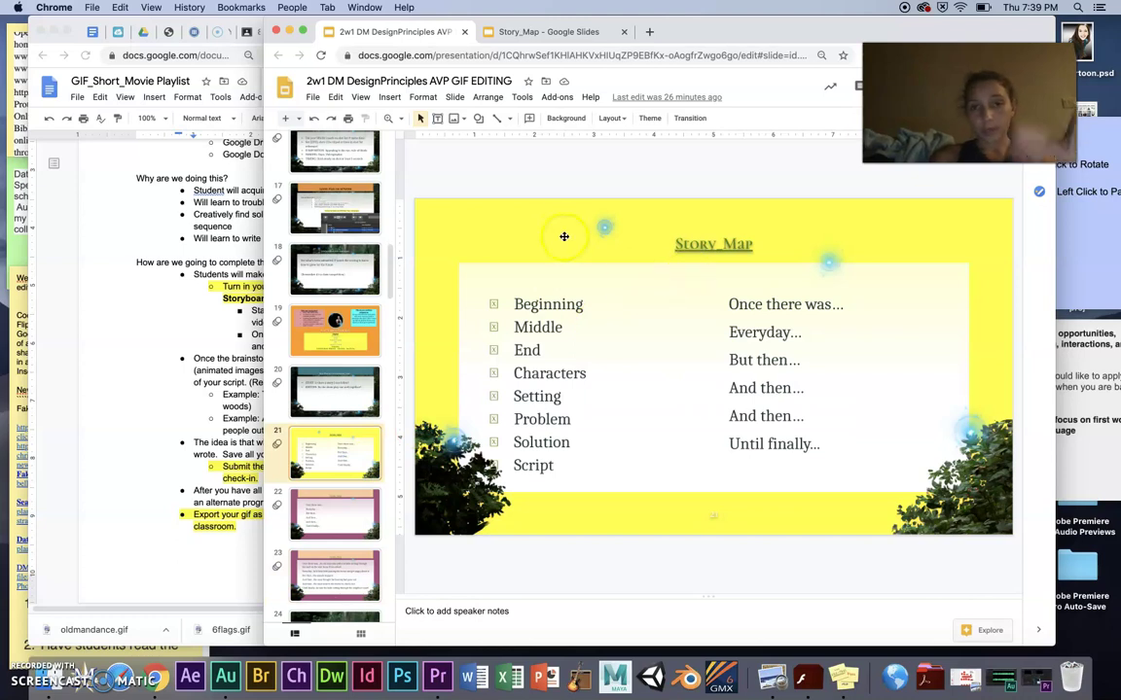
{"action": "left_click", "coordinate": [522, 37]}
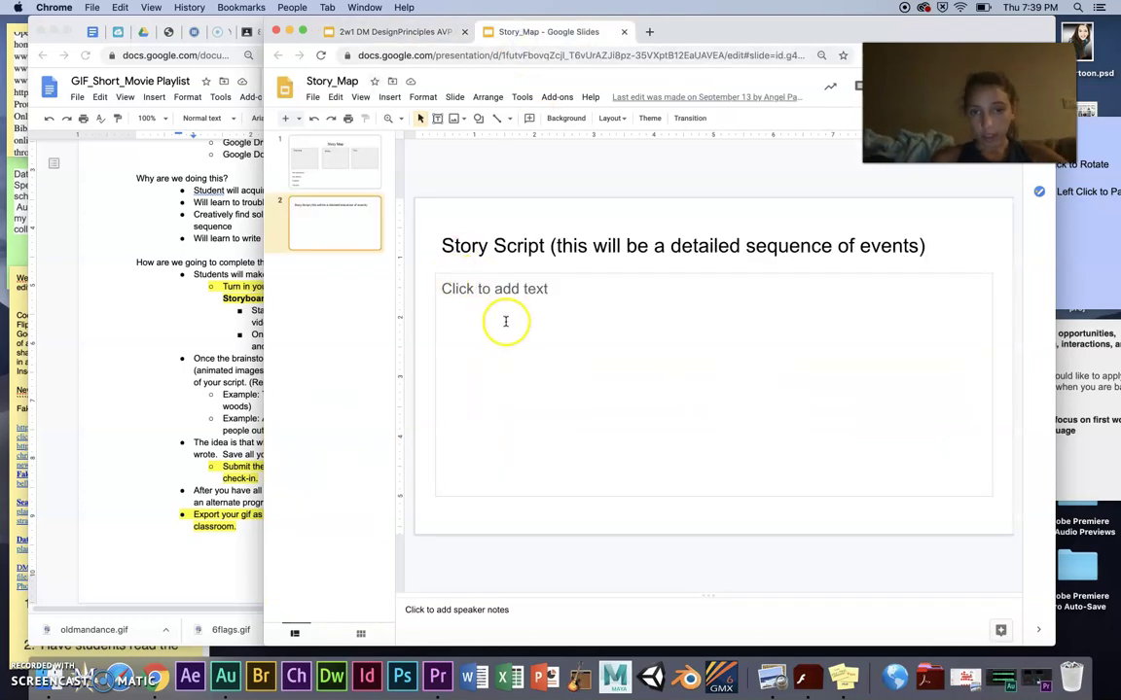
{"action": "left_click", "coordinate": [394, 31]}
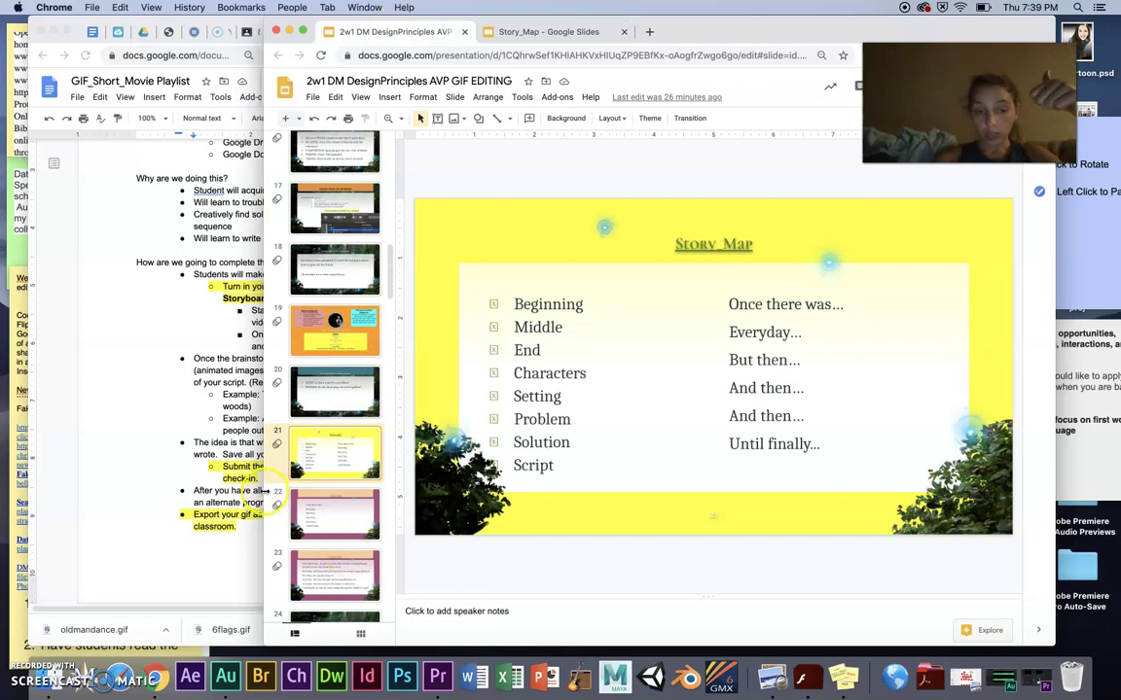
Bring up the Giphy 'Old Man Dancing' GIF page and widen its window.
{"action": "left_click_drag", "start_coordinate": [263, 491], "coordinate": [405, 472]}
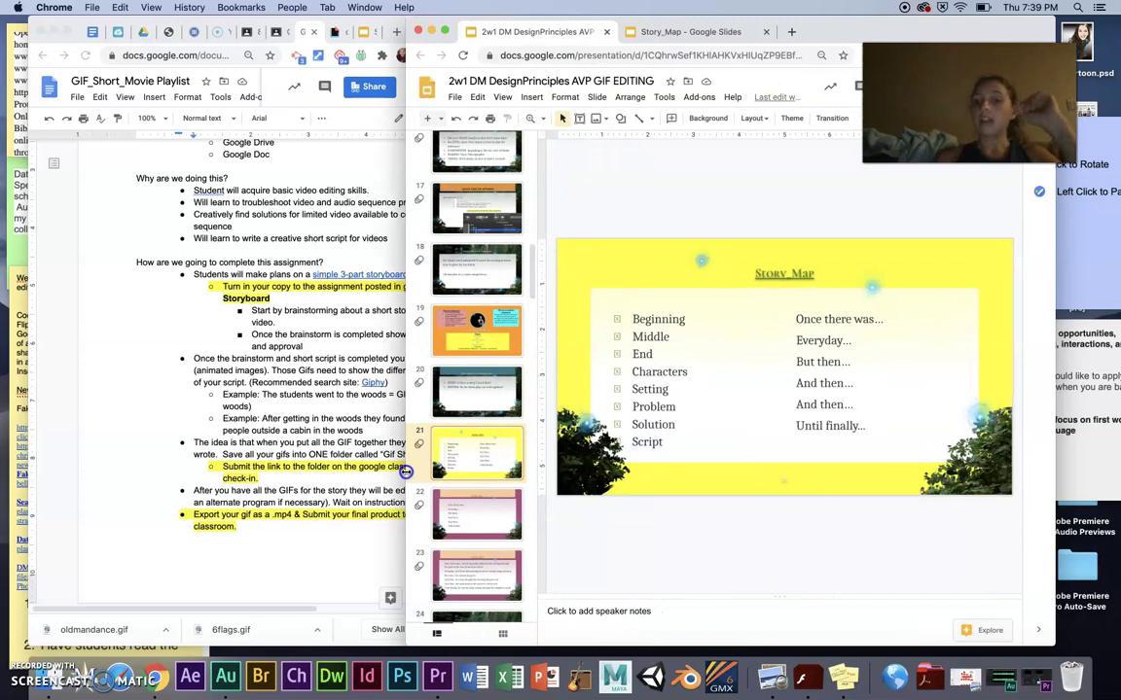
{"action": "left_click", "coordinate": [300, 391]}
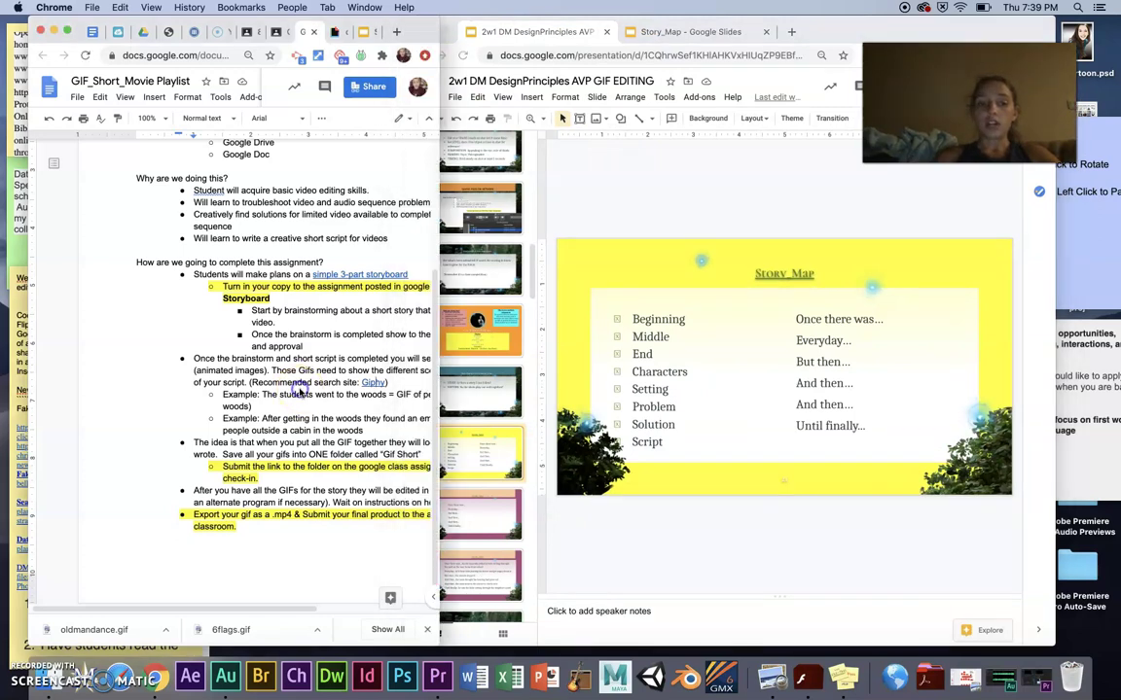
{"action": "left_click", "coordinate": [335, 33]}
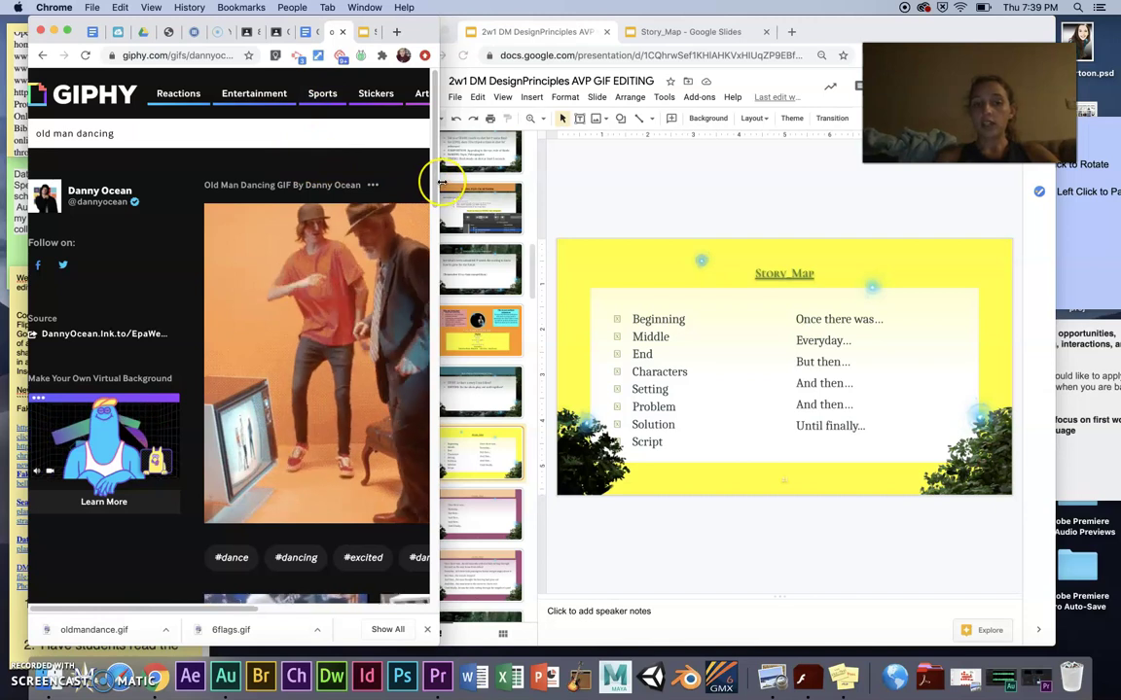
{"action": "left_click_drag", "start_coordinate": [441, 182], "coordinate": [501, 190]}
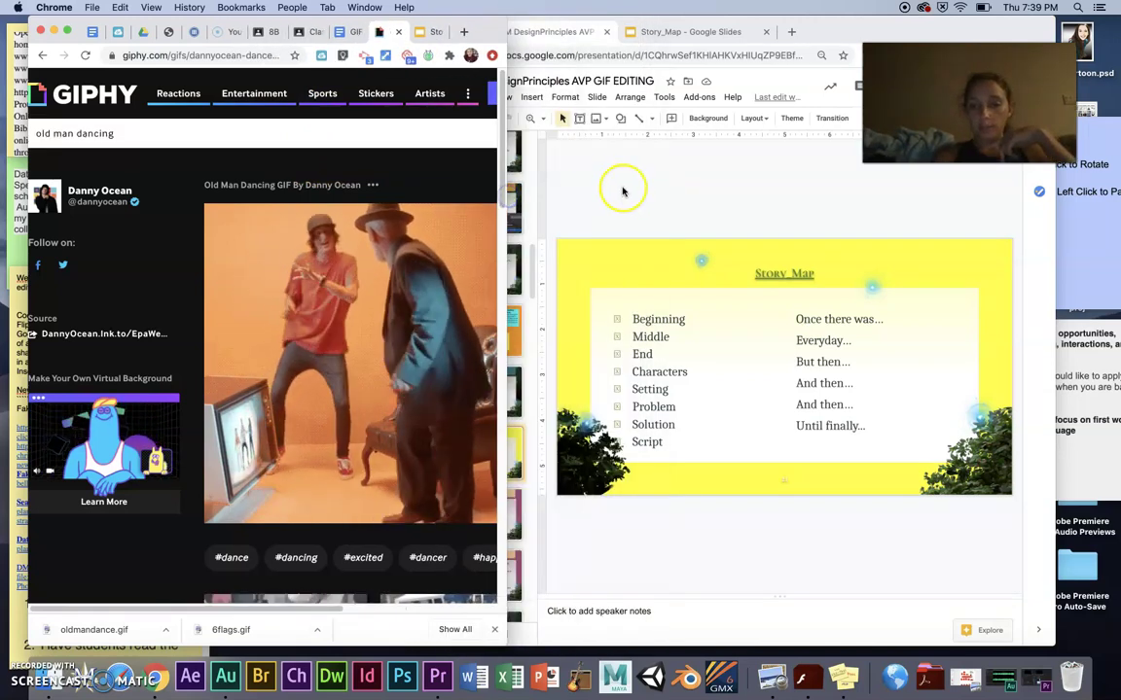
Show the deck's slide 23 with the completed old-man story beside the GIF.
{"action": "left_click", "coordinate": [623, 190]}
{"action": "left_click", "coordinate": [466, 523]}
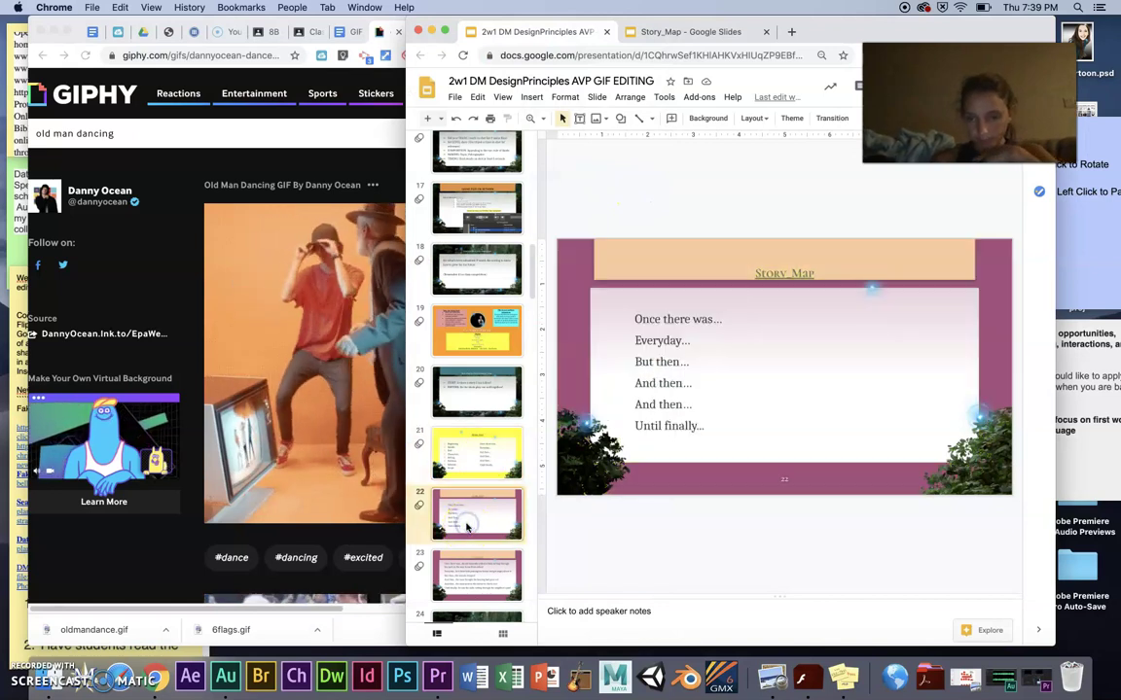
{"action": "left_click", "coordinate": [476, 587]}
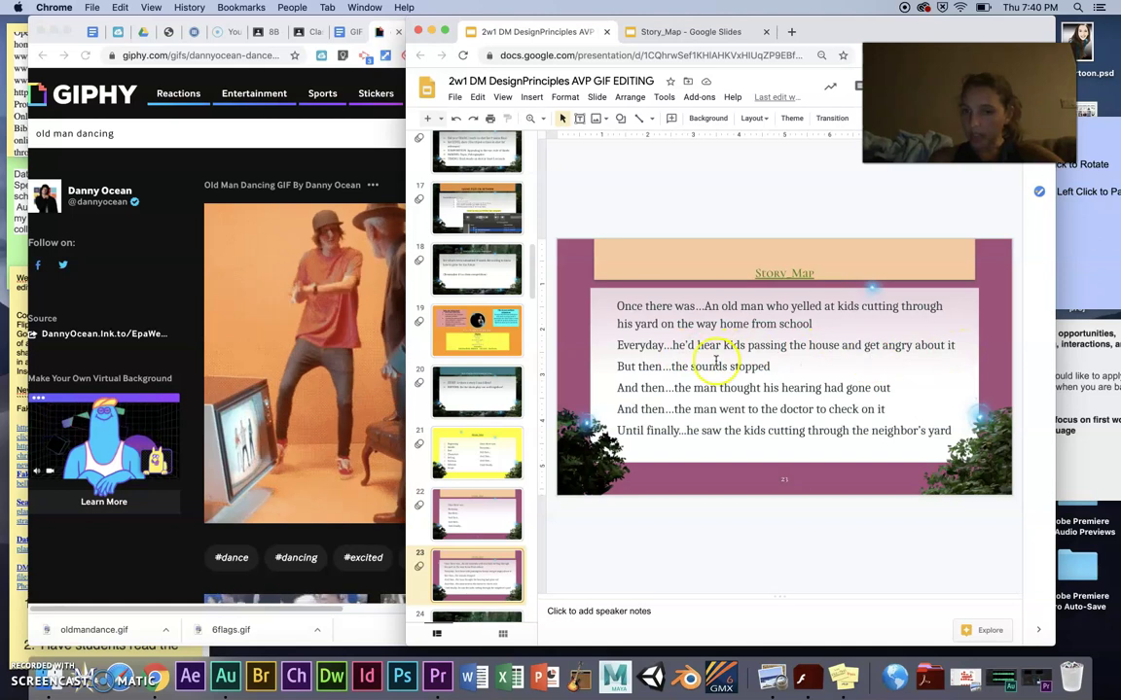
Search Giphy for 'old man looking confused' and widen the window to see more results.
{"action": "left_click", "coordinate": [136, 132]}
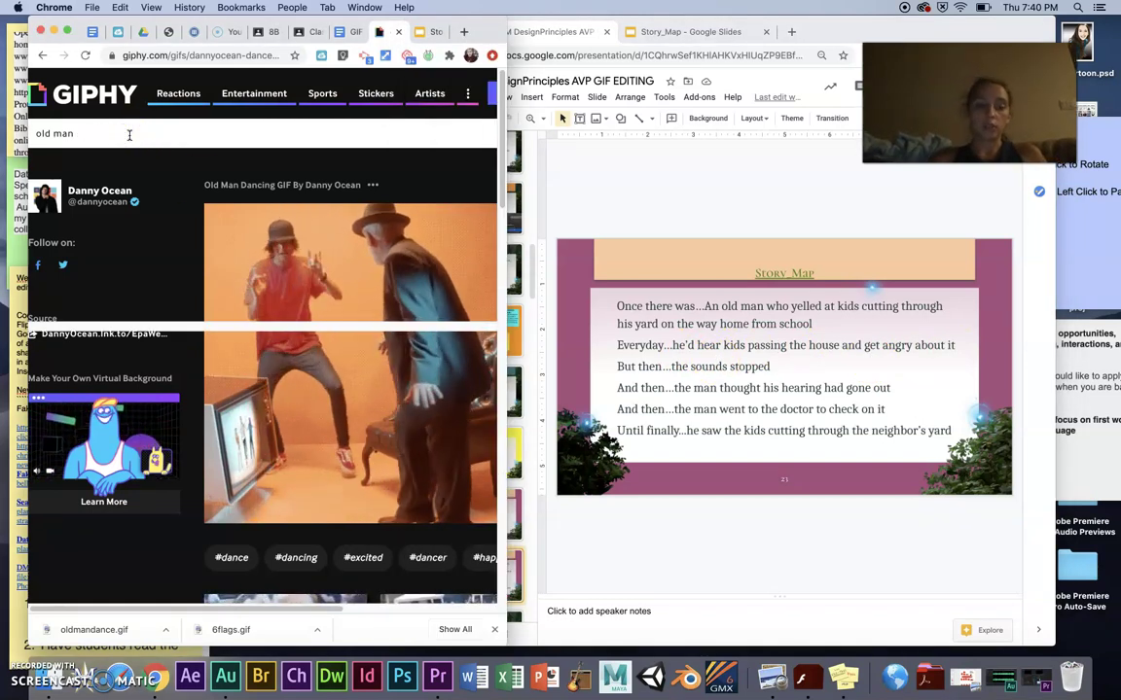
{"action": "type", "text": "looking"}
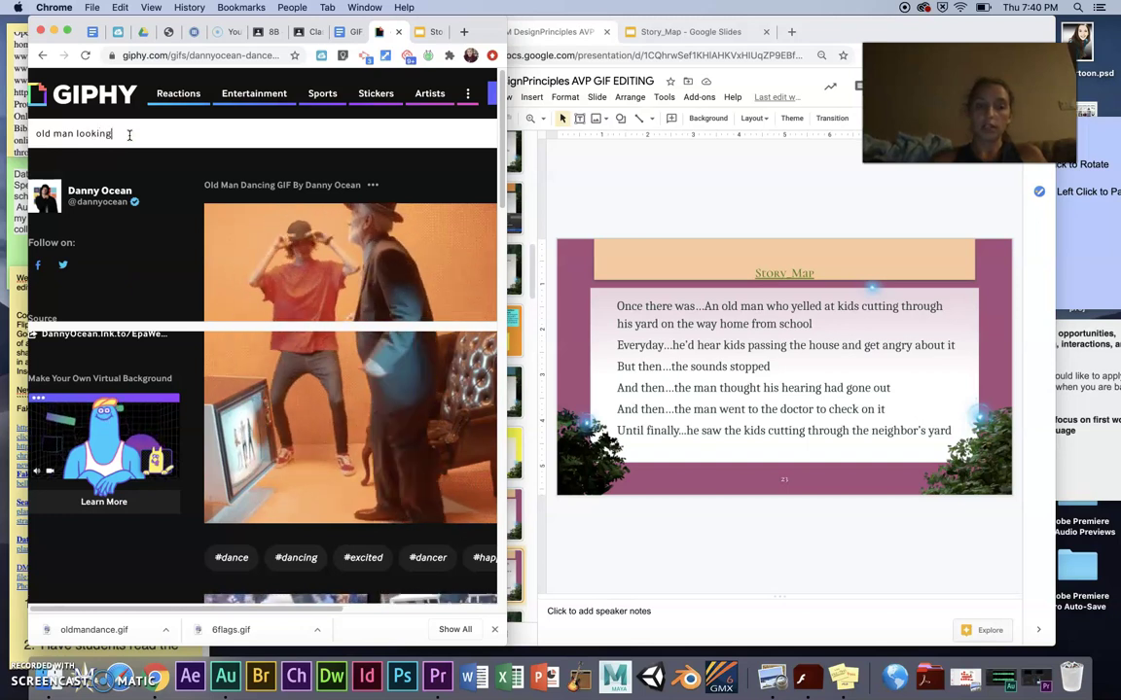
{"action": "type", "text": " confused"}
{"action": "key", "text": "Return"}
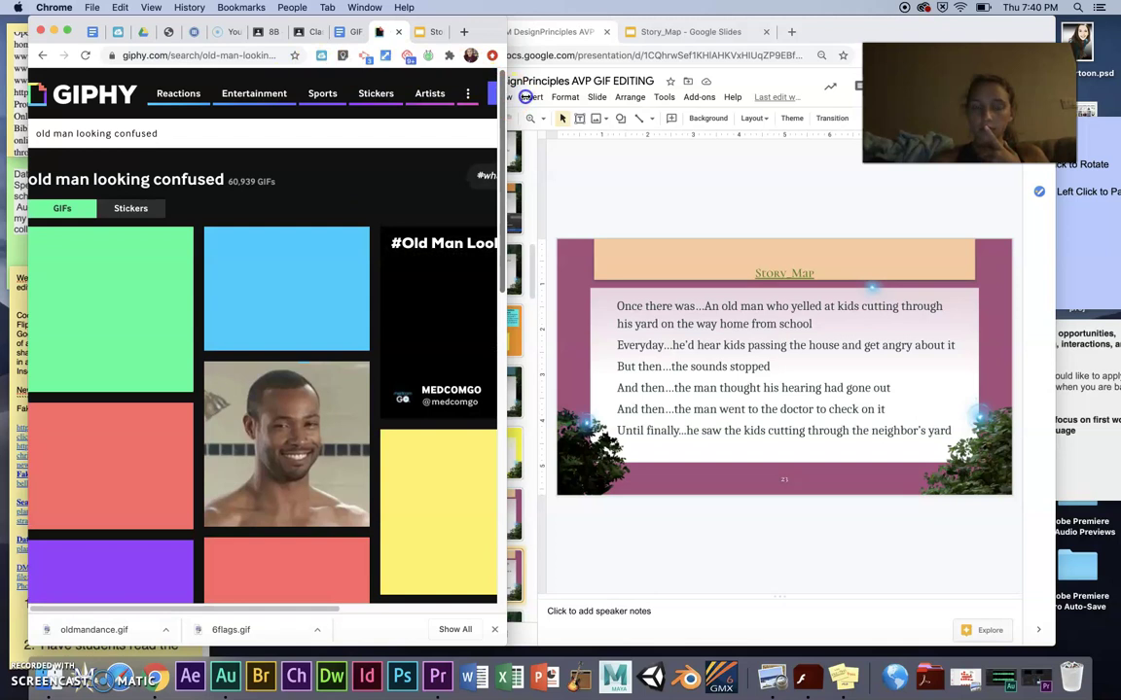
{"action": "left_click_drag", "start_coordinate": [507, 100], "coordinate": [953, 97]}
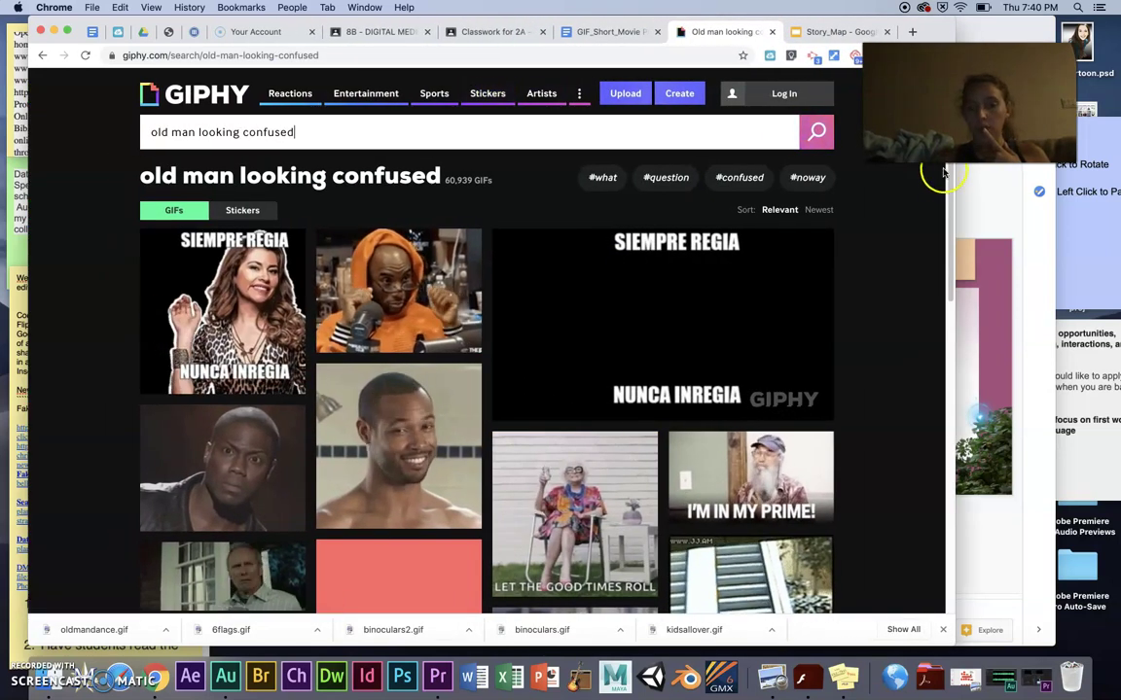
Browse the search results and open the grumpy 'Clint Eastwood Kids' GIF.
{"action": "scroll", "coordinate": [948, 204], "scroll_direction": "down", "scroll_amount": 2}
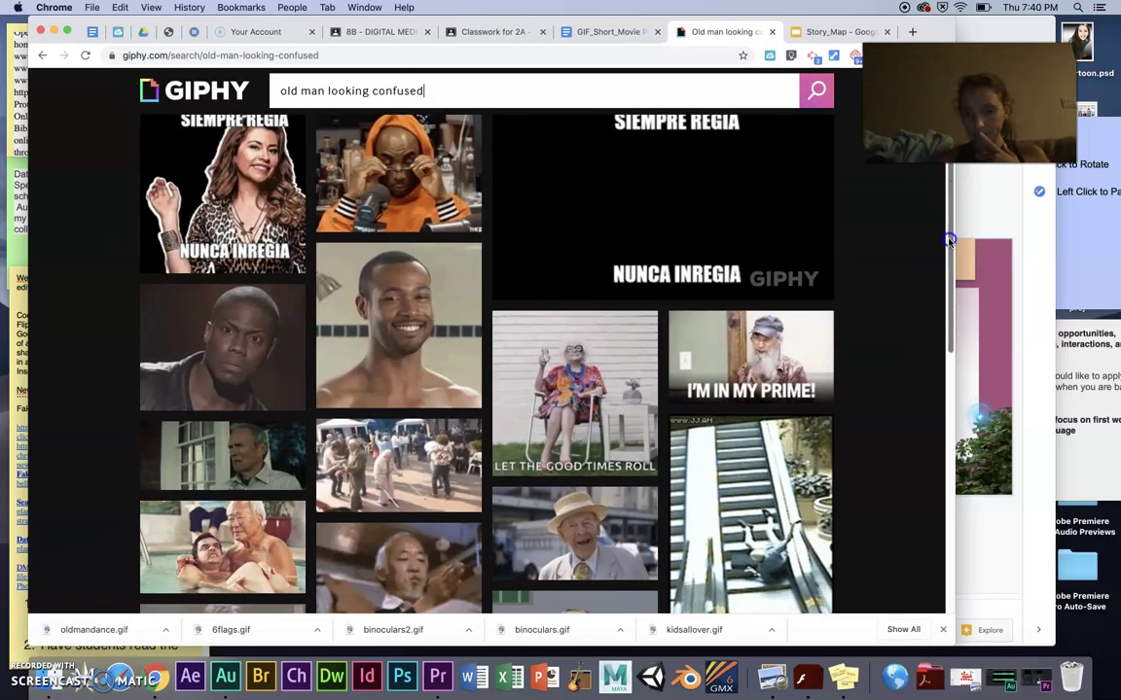
{"action": "scroll", "coordinate": [938, 320], "scroll_direction": "down", "scroll_amount": 3}
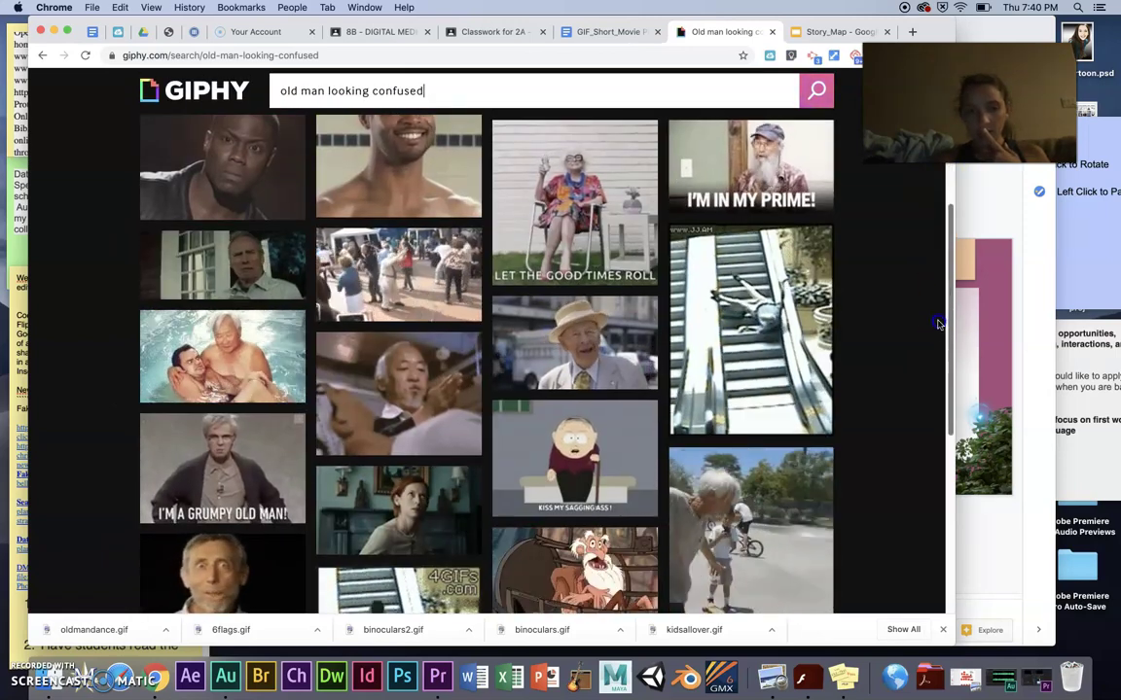
{"action": "scroll", "coordinate": [939, 329], "scroll_direction": "down", "scroll_amount": 2}
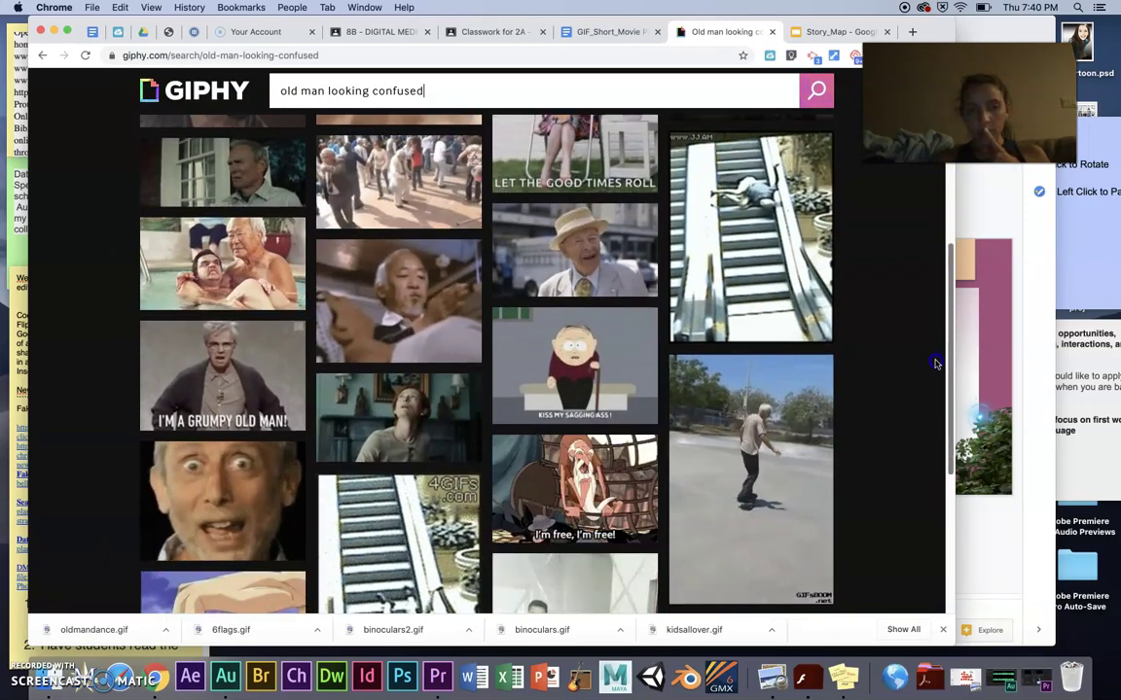
{"action": "left_click", "coordinate": [394, 287]}
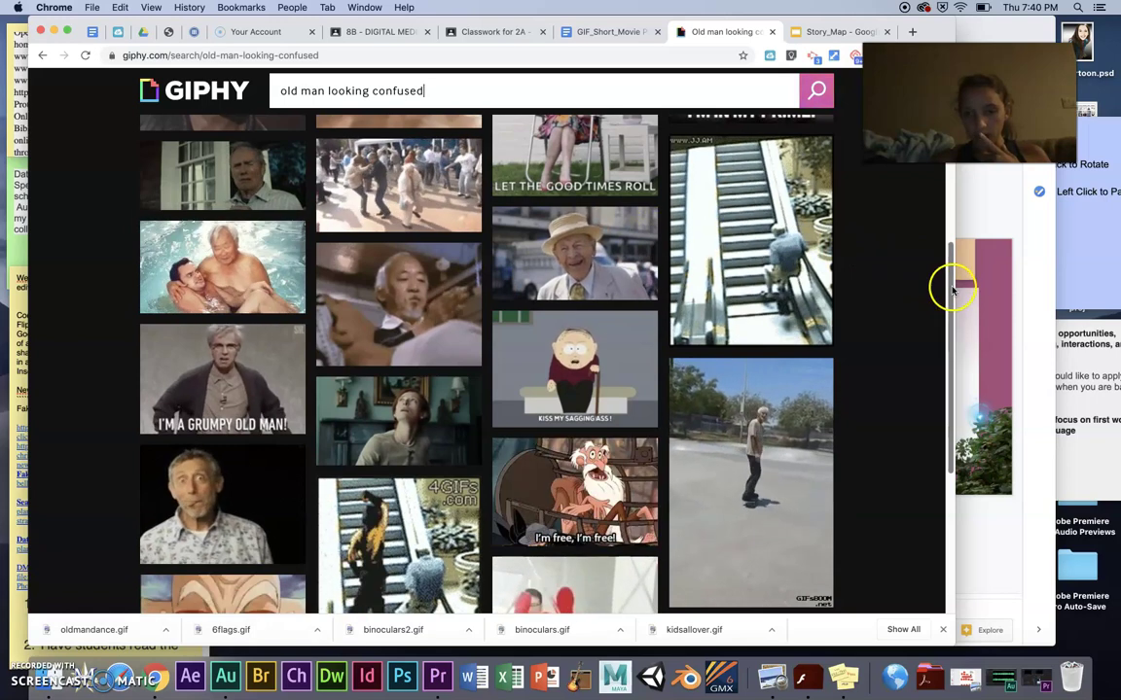
{"action": "left_click_drag", "start_coordinate": [948, 288], "coordinate": [943, 332]}
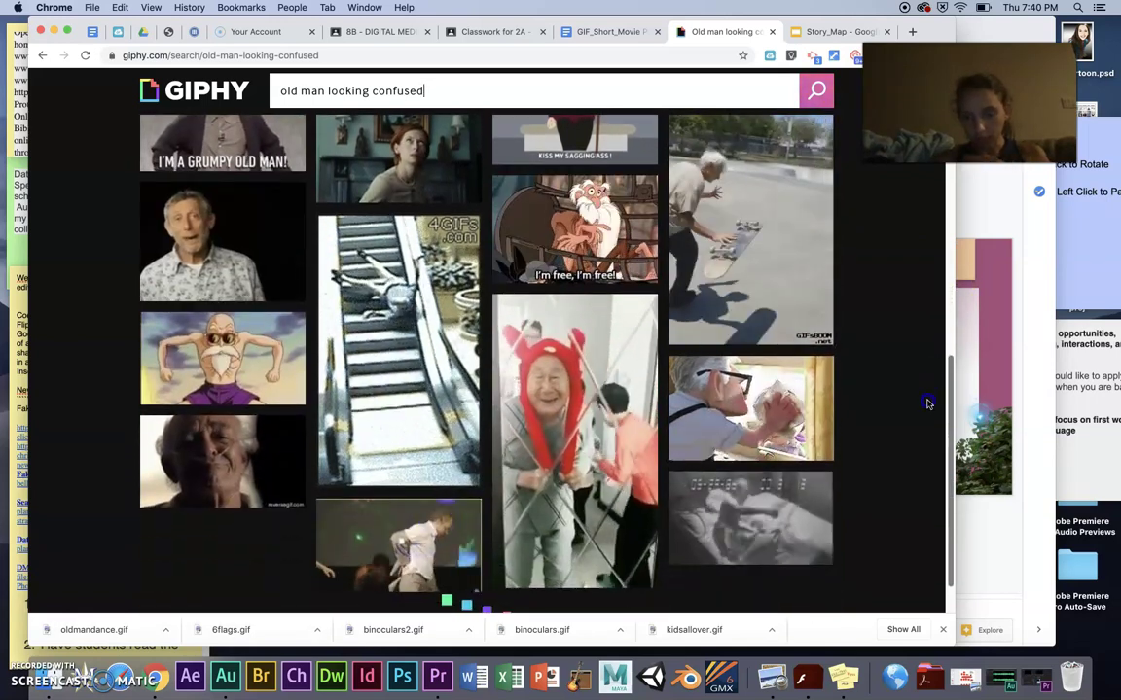
{"action": "scroll", "coordinate": [924, 418], "scroll_direction": "down", "scroll_amount": 5}
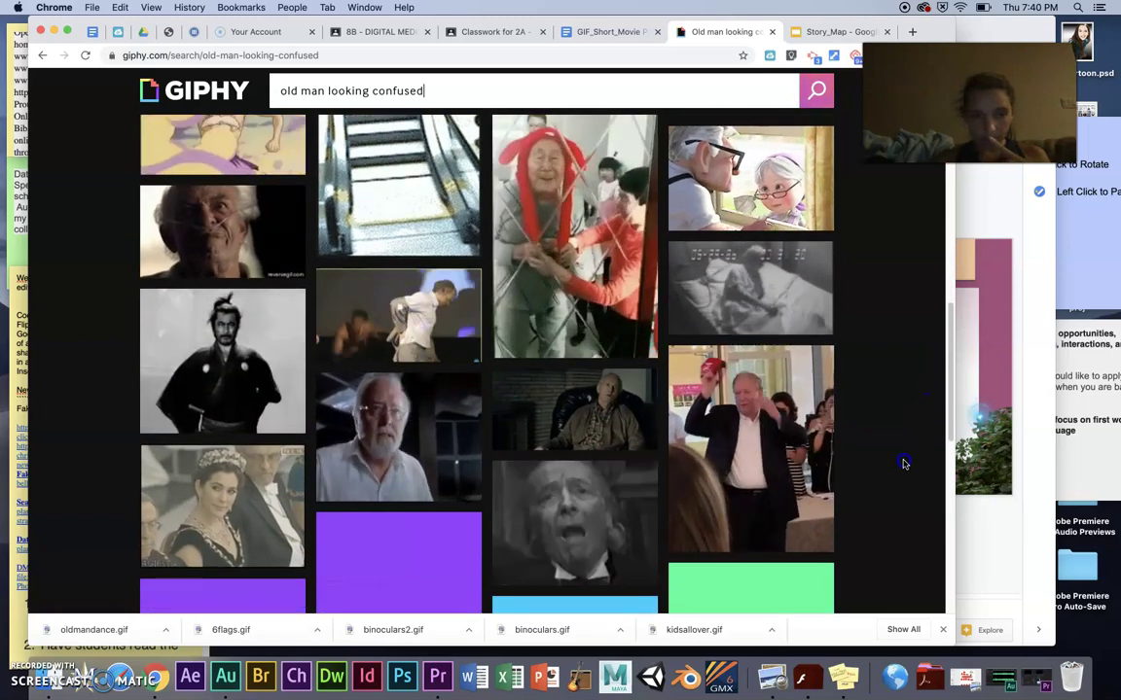
{"action": "scroll", "coordinate": [903, 464], "scroll_direction": "up", "scroll_amount": 10}
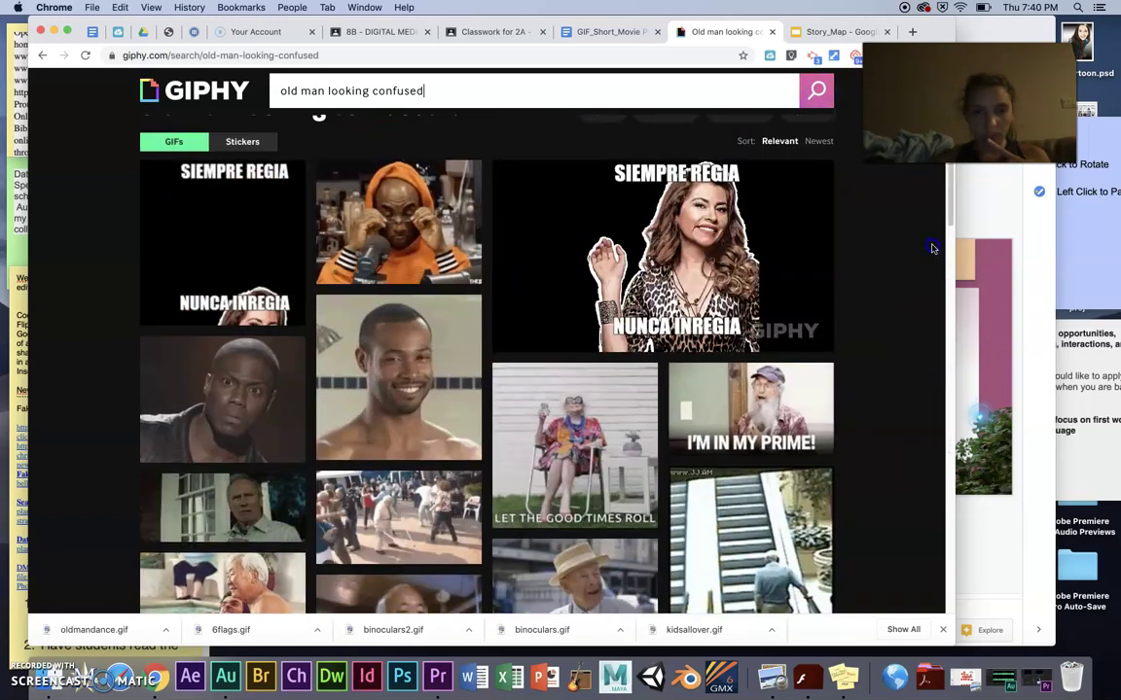
{"action": "scroll", "coordinate": [929, 282], "scroll_direction": "down", "scroll_amount": 4}
{"action": "left_click", "coordinate": [192, 350]}
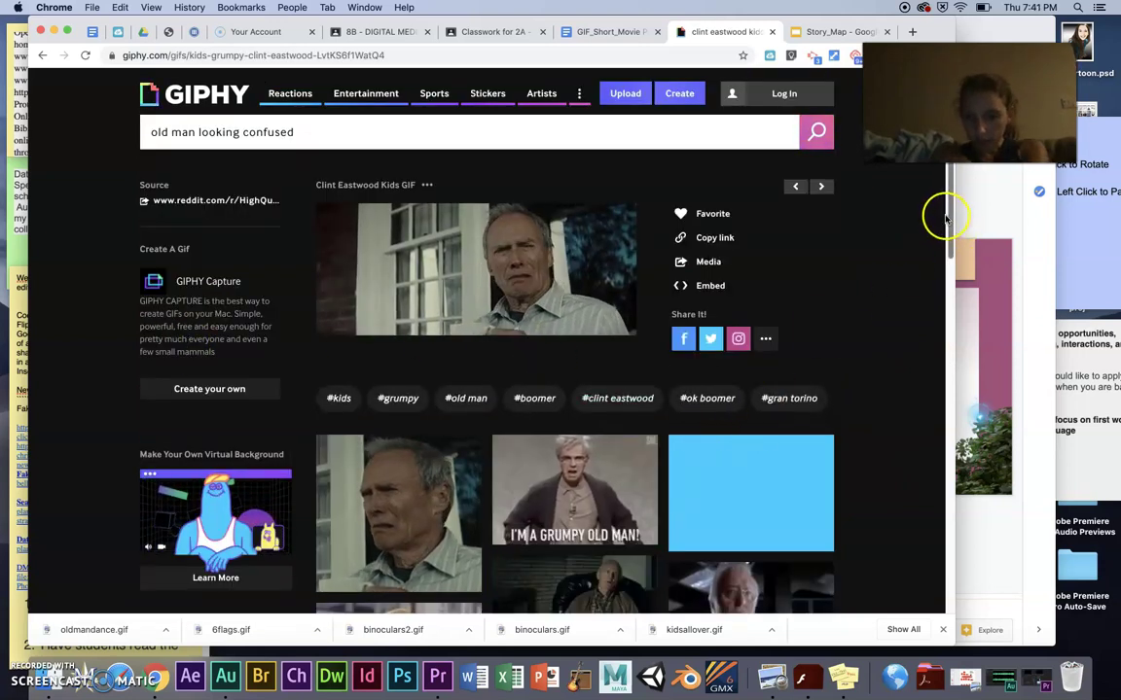
Open the #hand #chair #old man GIF and save it on the Desktop as maninchair.gif.
{"action": "scroll", "coordinate": [943, 233], "scroll_direction": "down", "scroll_amount": 4}
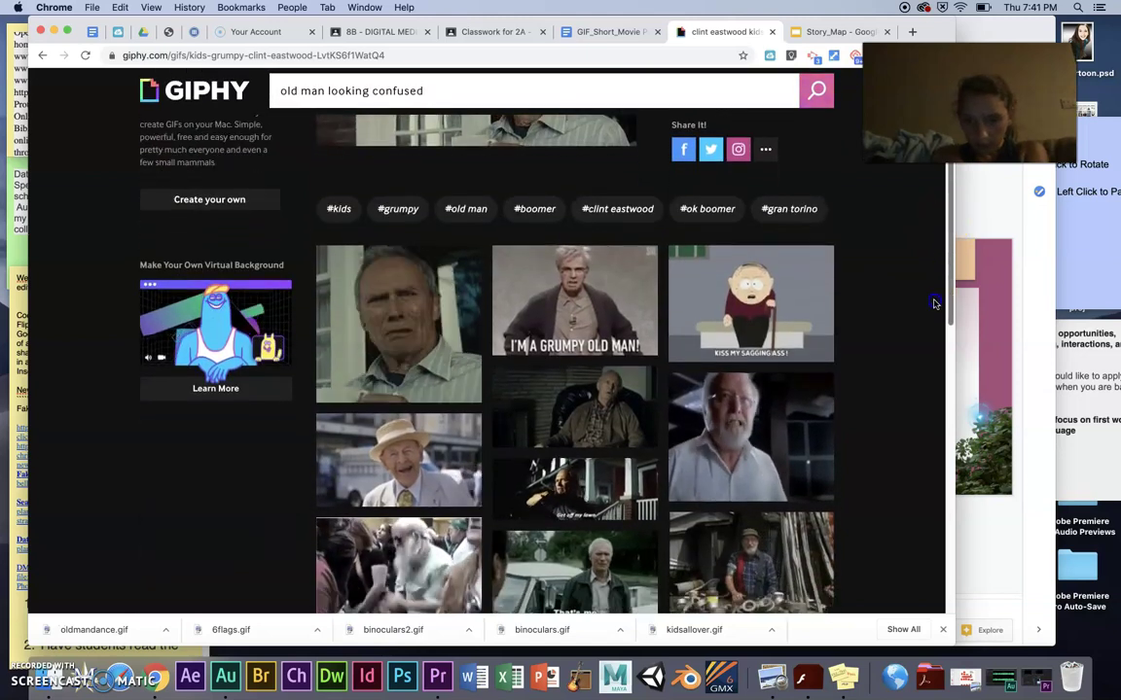
{"action": "scroll", "coordinate": [933, 304], "scroll_direction": "down", "scroll_amount": 3}
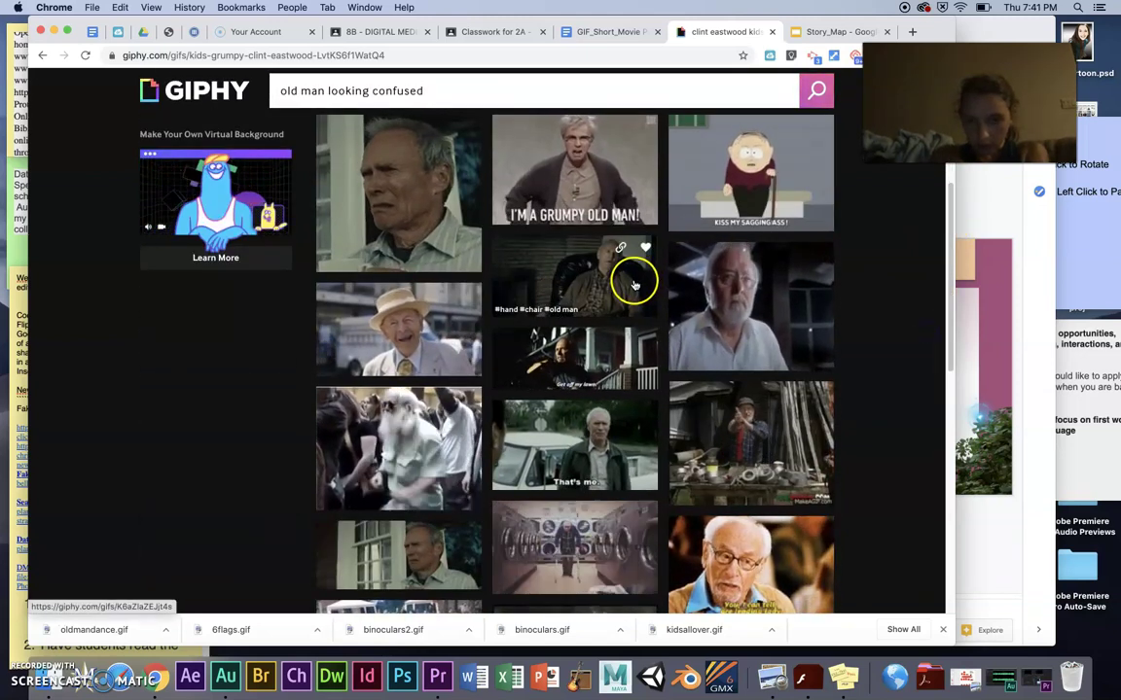
{"action": "left_click", "coordinate": [633, 284]}
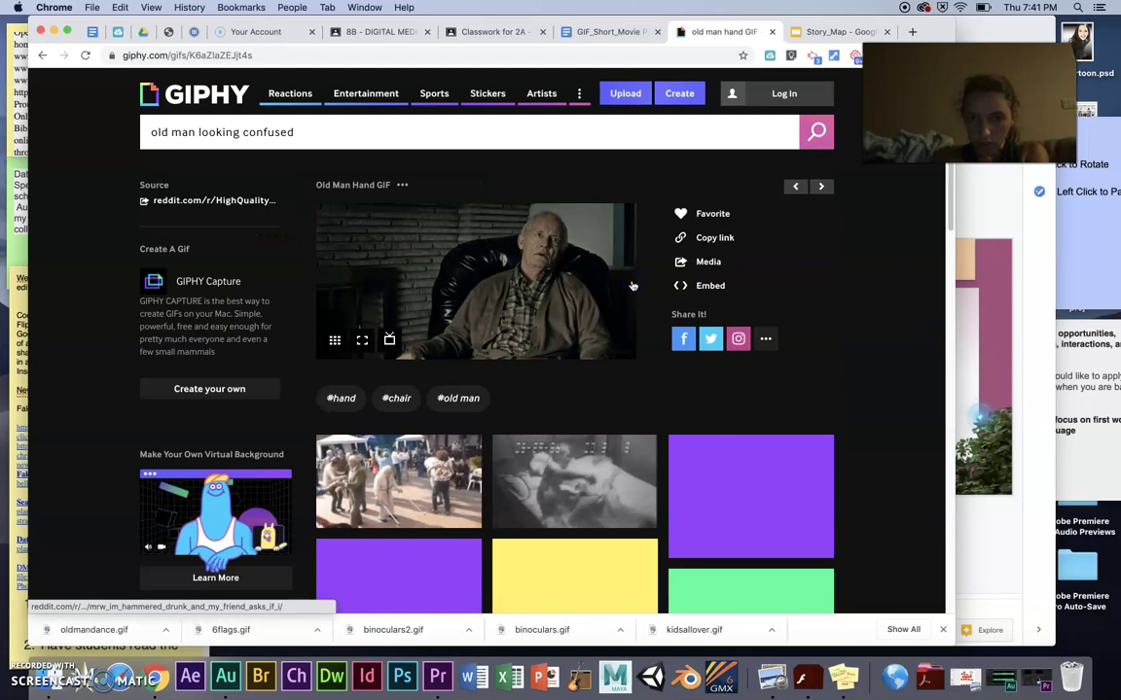
{"action": "right_click", "coordinate": [514, 272]}
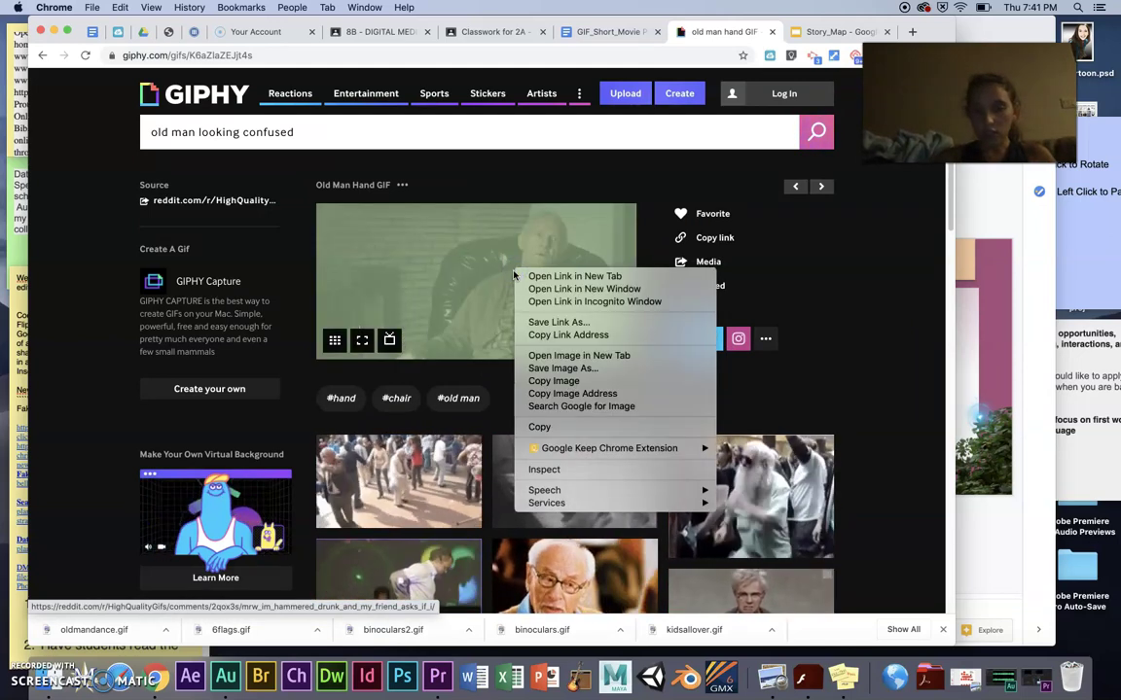
{"action": "left_click", "coordinate": [556, 370]}
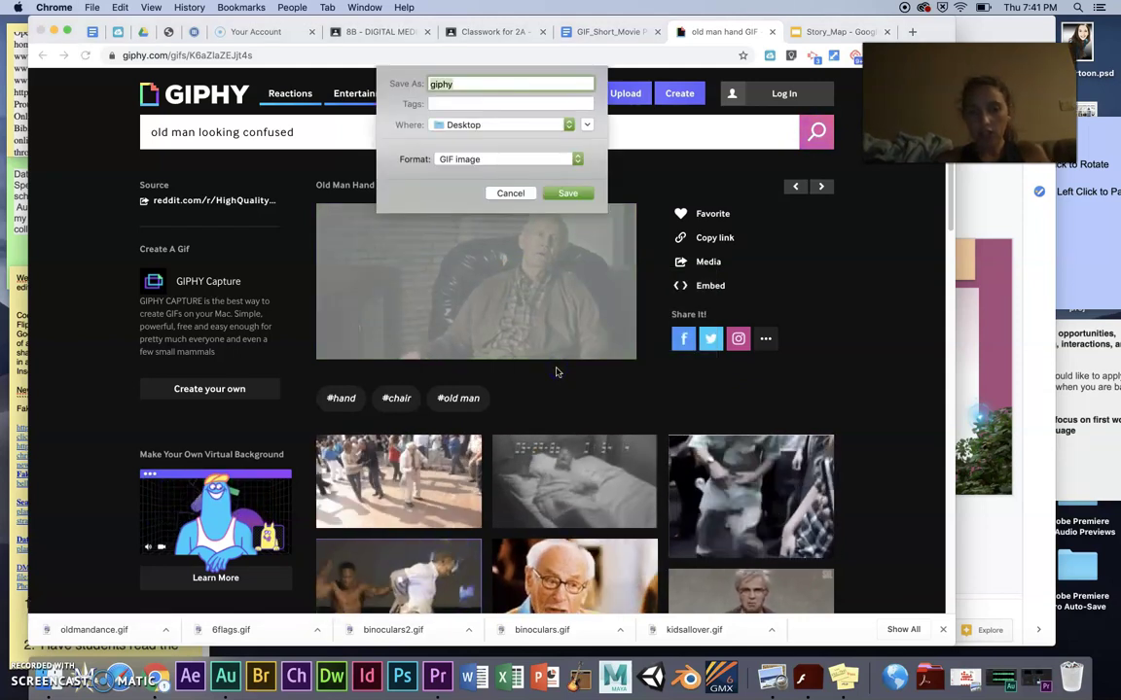
{"action": "type", "text": "maninchair"}
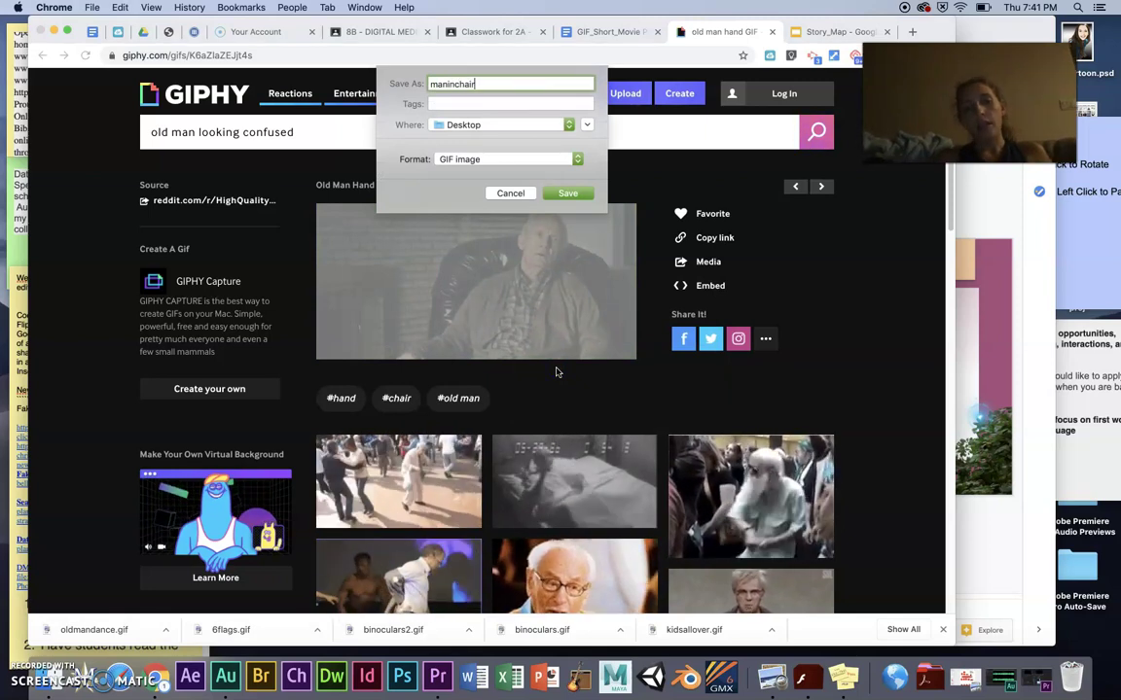
{"action": "left_click", "coordinate": [574, 194]}
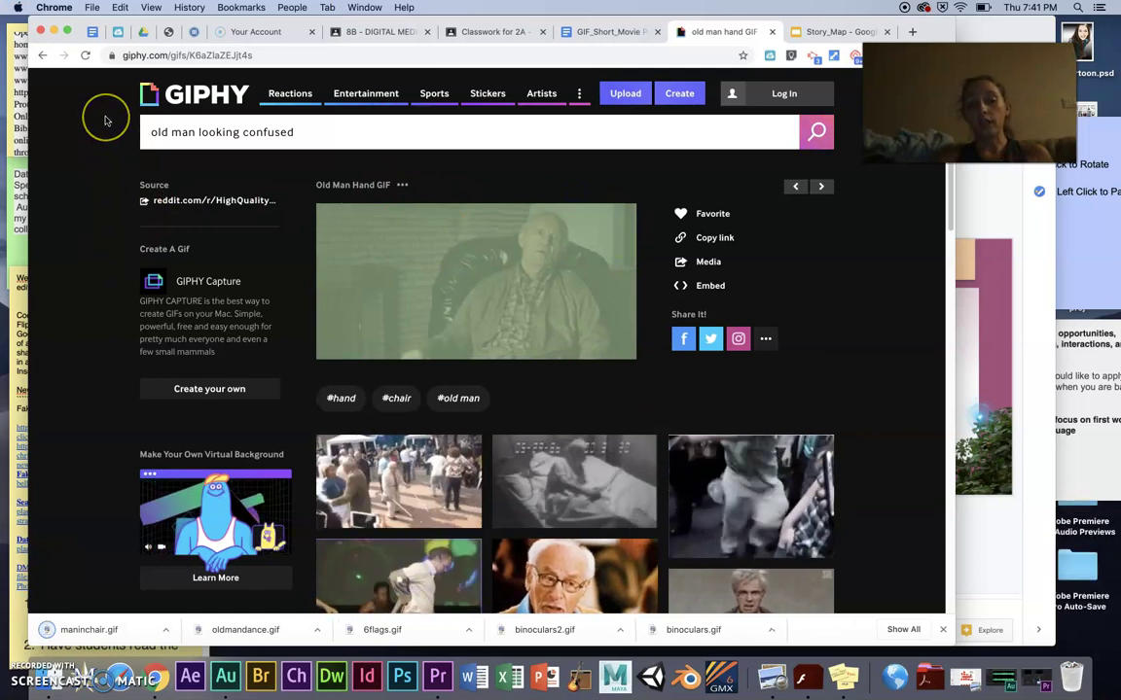
Go back to the Clint Eastwood page and open the laundromat dancing old man GIF.
{"action": "left_click", "coordinate": [41, 55]}
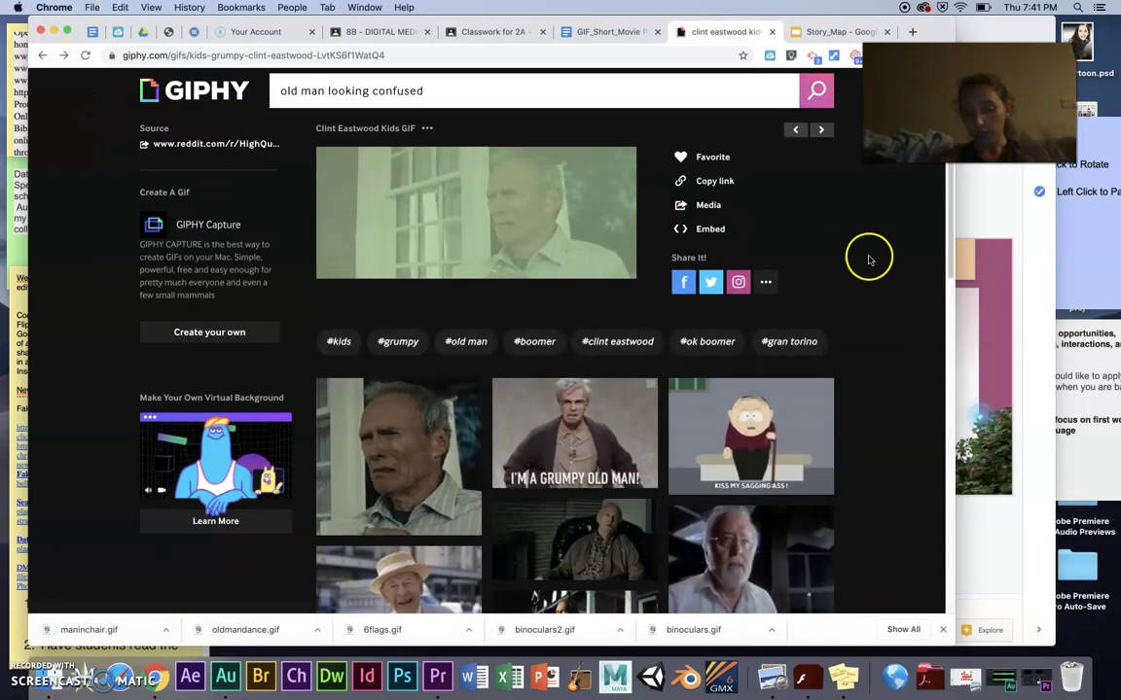
{"action": "left_click_drag", "start_coordinate": [949, 261], "coordinate": [925, 434]}
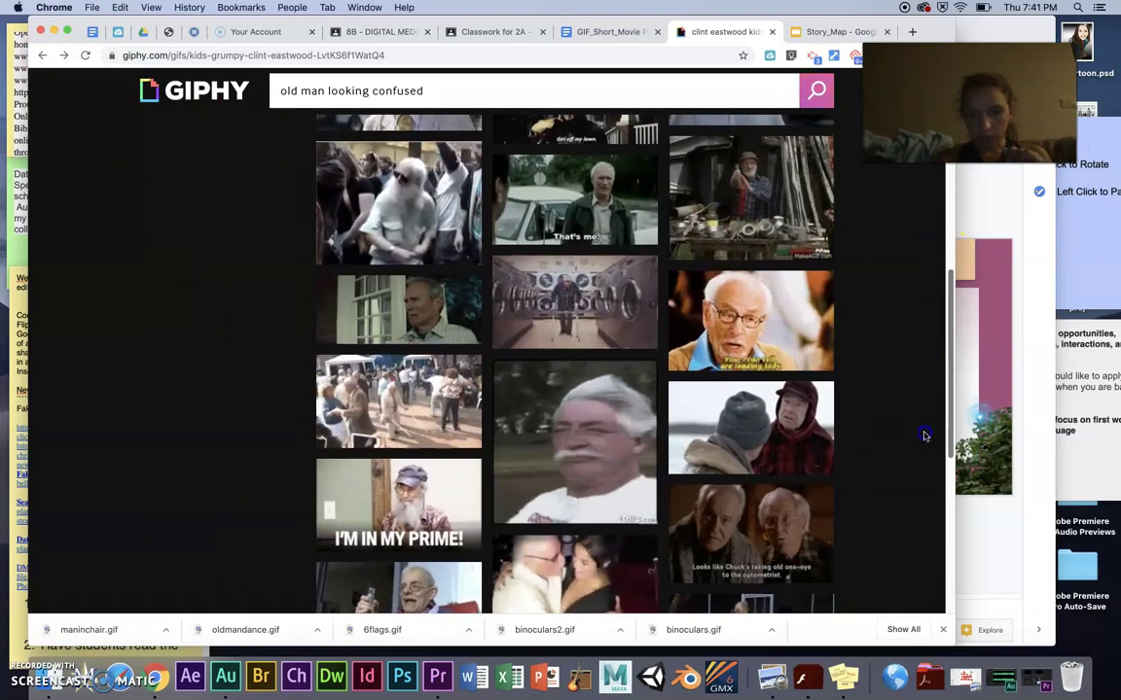
{"action": "mouse_move", "coordinate": [949, 377]}
{"action": "left_mouse_down"}
{"action": "mouse_move", "coordinate": [954, 365]}
{"action": "mouse_move", "coordinate": [943, 365]}
{"action": "mouse_move", "coordinate": [948, 372]}
{"action": "left_mouse_up"}
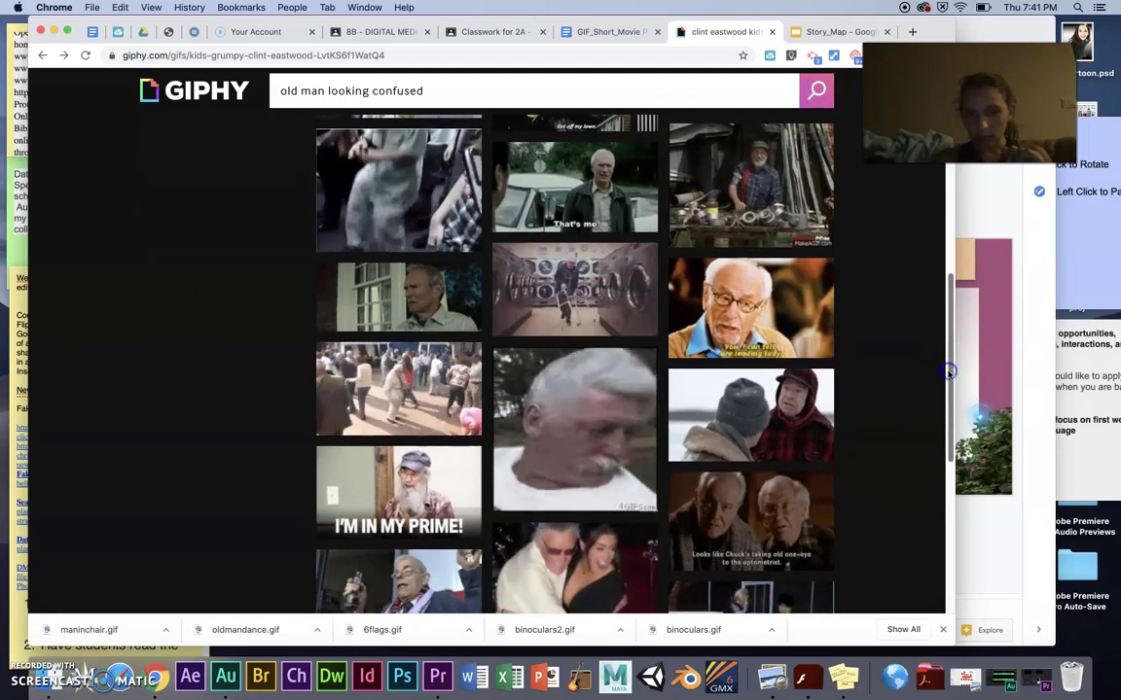
{"action": "left_click", "coordinate": [560, 318]}
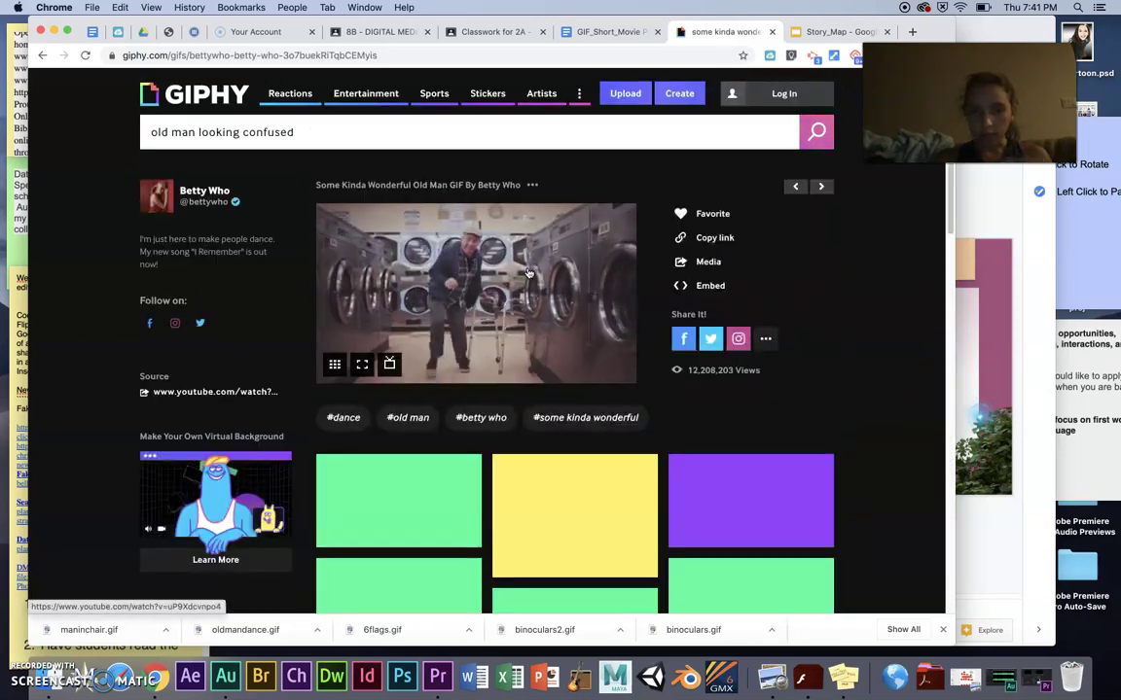
Save the GIF to the Desktop as oldmandances.gif, keeping the existing oldmandance.gif.
{"action": "right_click", "coordinate": [536, 268]}
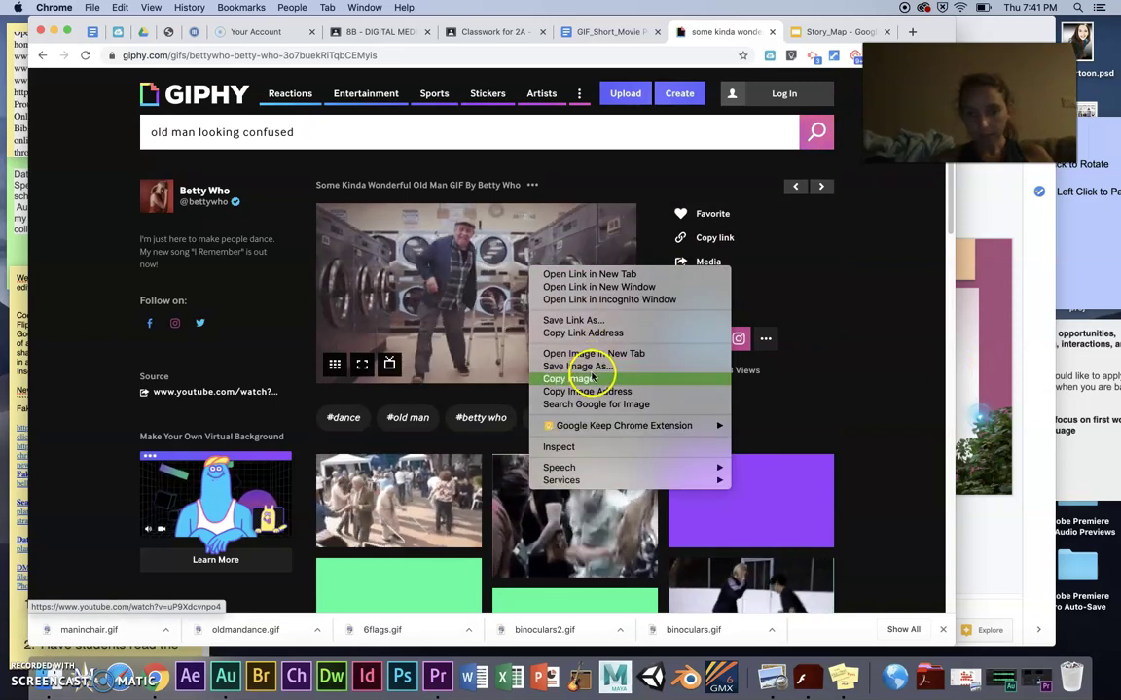
{"action": "left_click", "coordinate": [589, 365]}
{"action": "type", "text": "ol"}
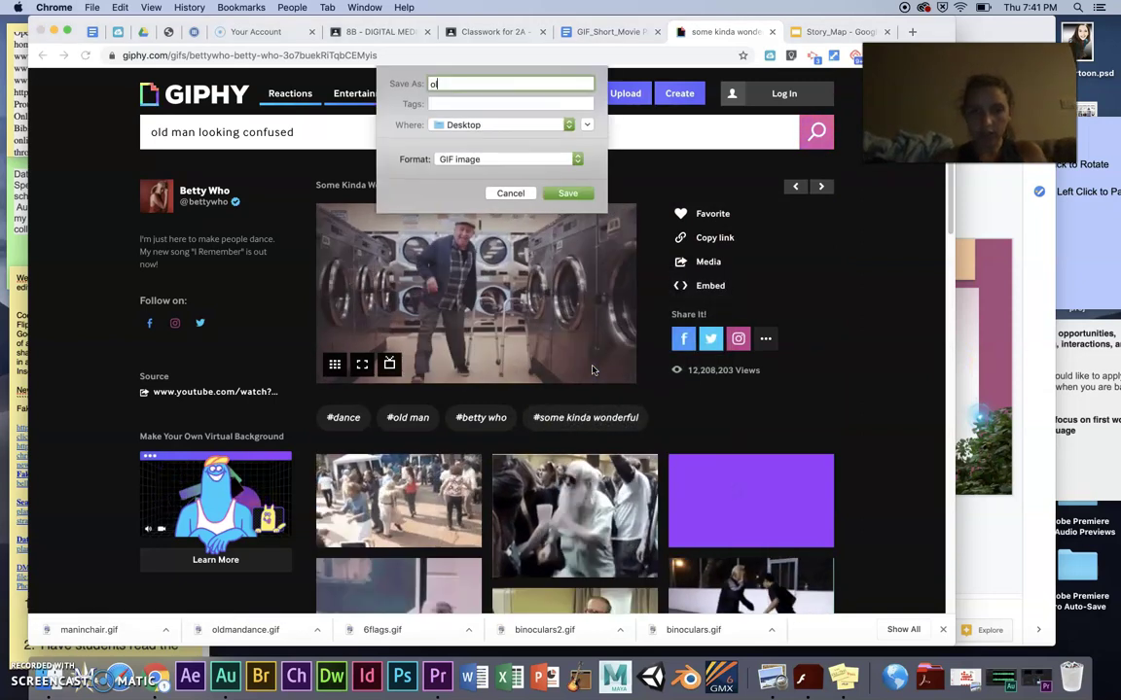
{"action": "type", "text": "dmandanc"}
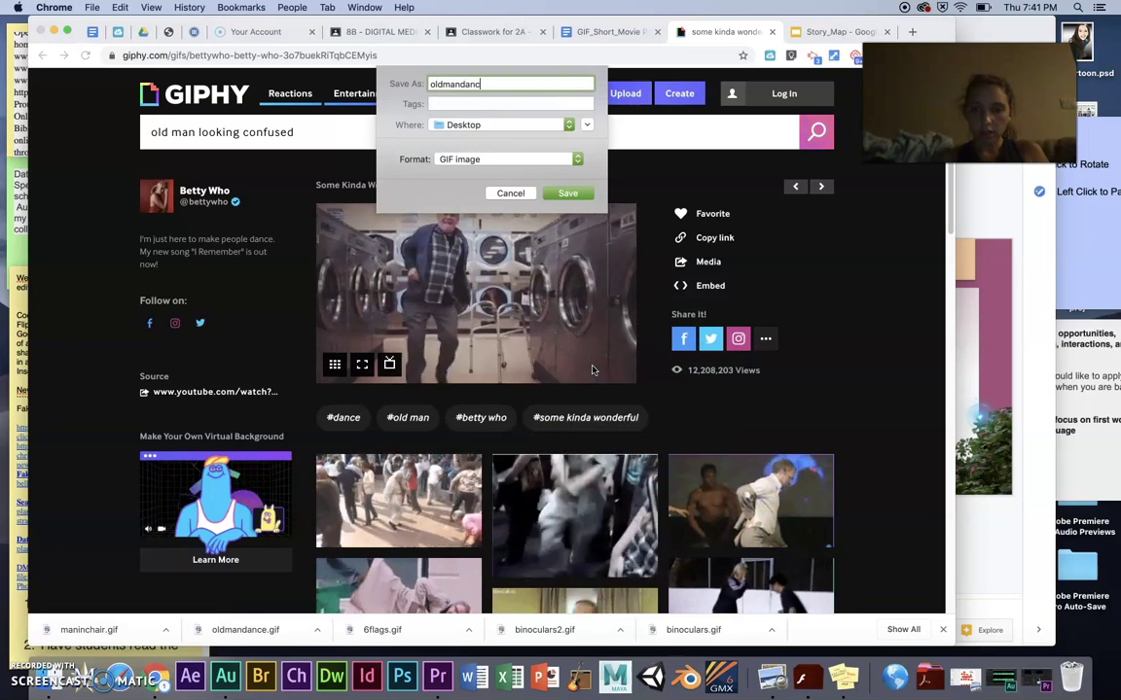
{"action": "type", "text": "e"}
{"action": "left_click", "coordinate": [574, 195]}
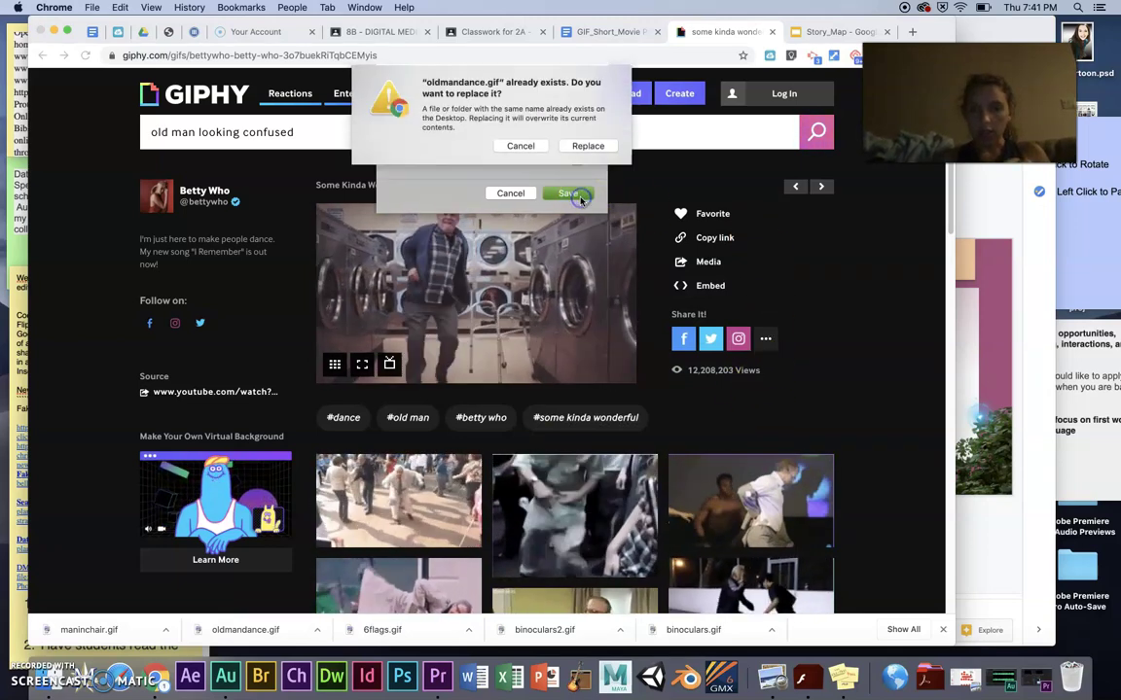
{"action": "left_click", "coordinate": [519, 145]}
{"action": "left_click", "coordinate": [465, 82]}
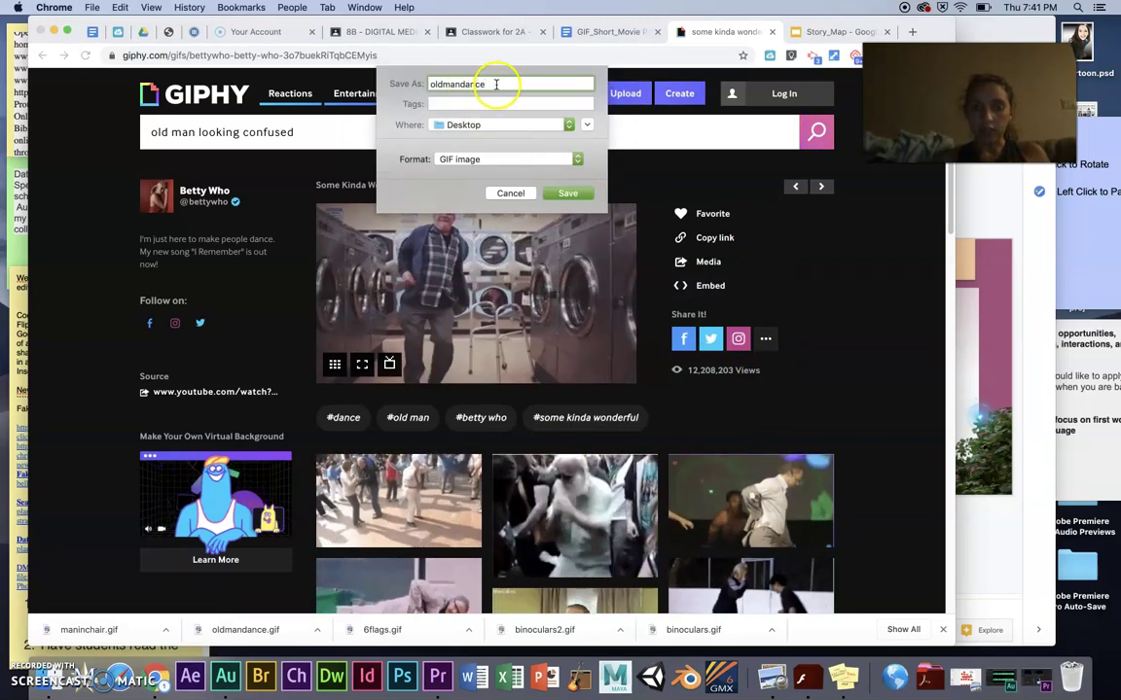
{"action": "type", "text": "s"}
{"action": "left_click", "coordinate": [565, 192]}
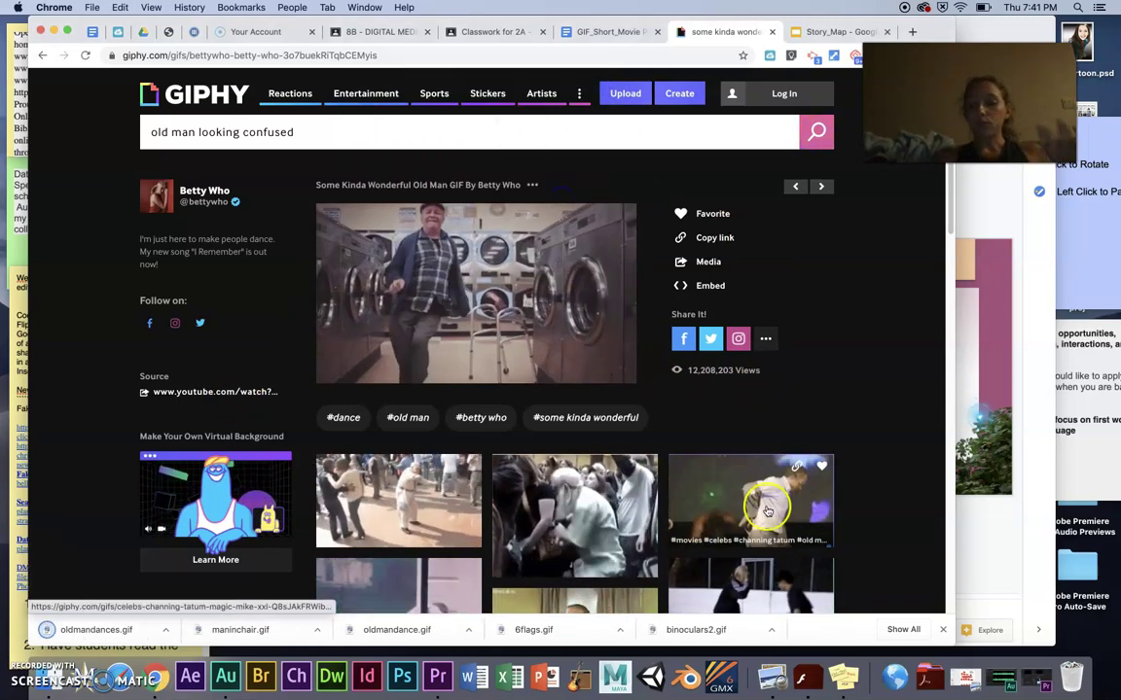
Reveal oldmandances.gif in Finder and create a Desktop folder named oldmangifedit.
{"action": "left_click", "coordinate": [901, 629]}
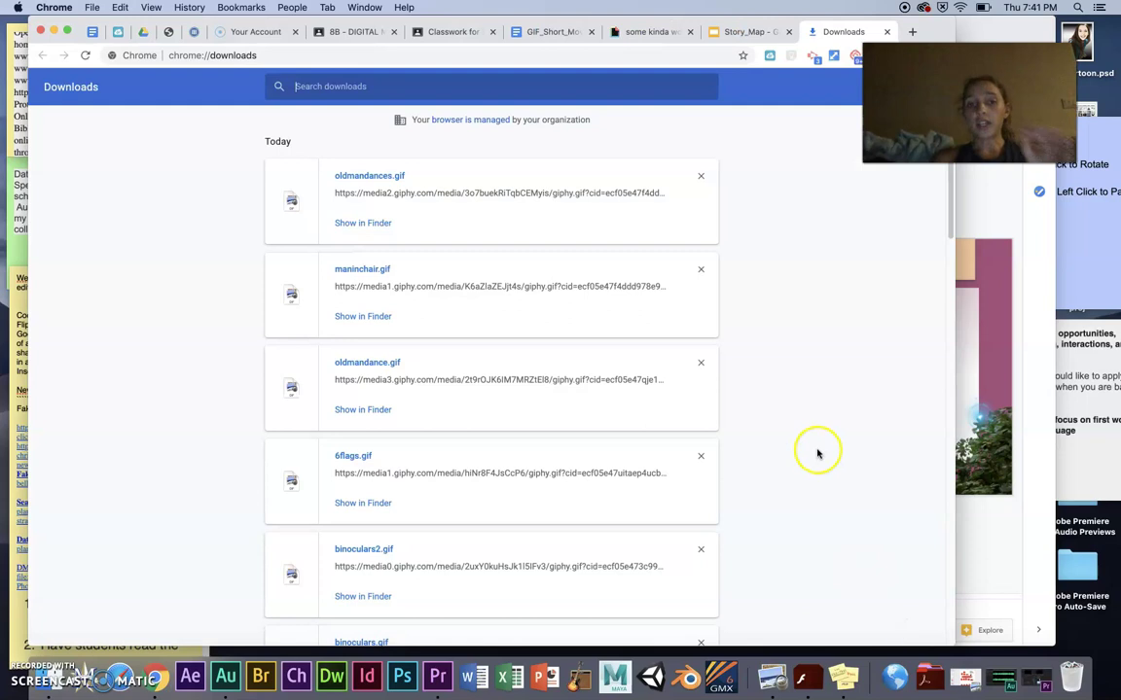
{"action": "left_click", "coordinate": [349, 225]}
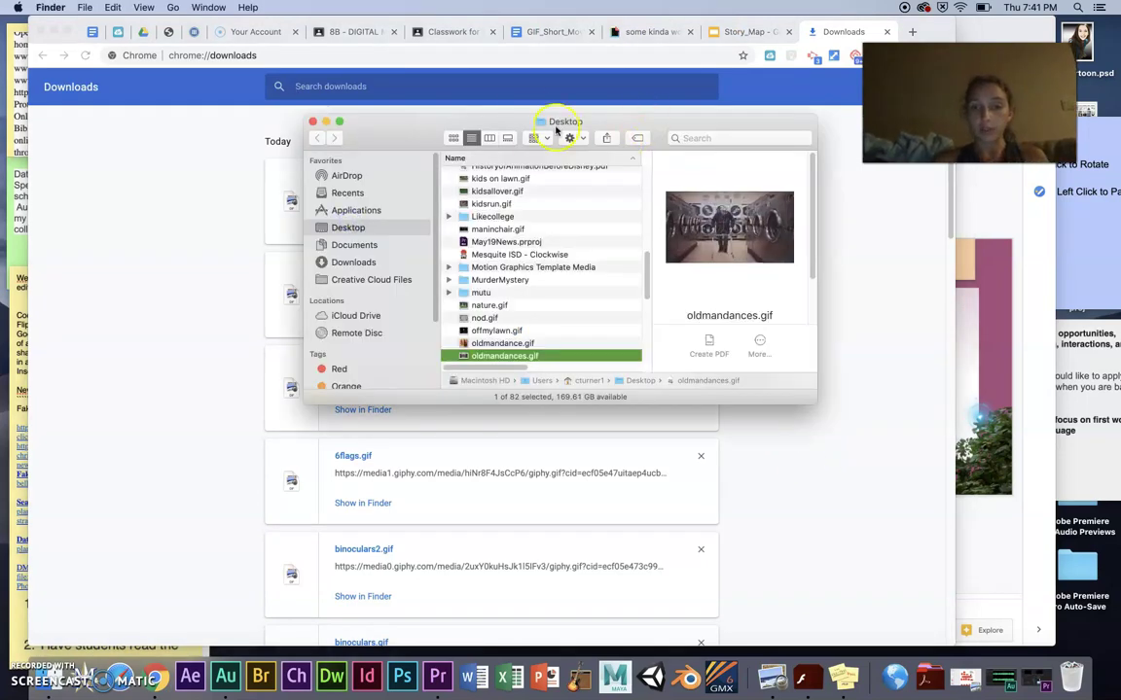
{"action": "left_click", "coordinate": [86, 7]}
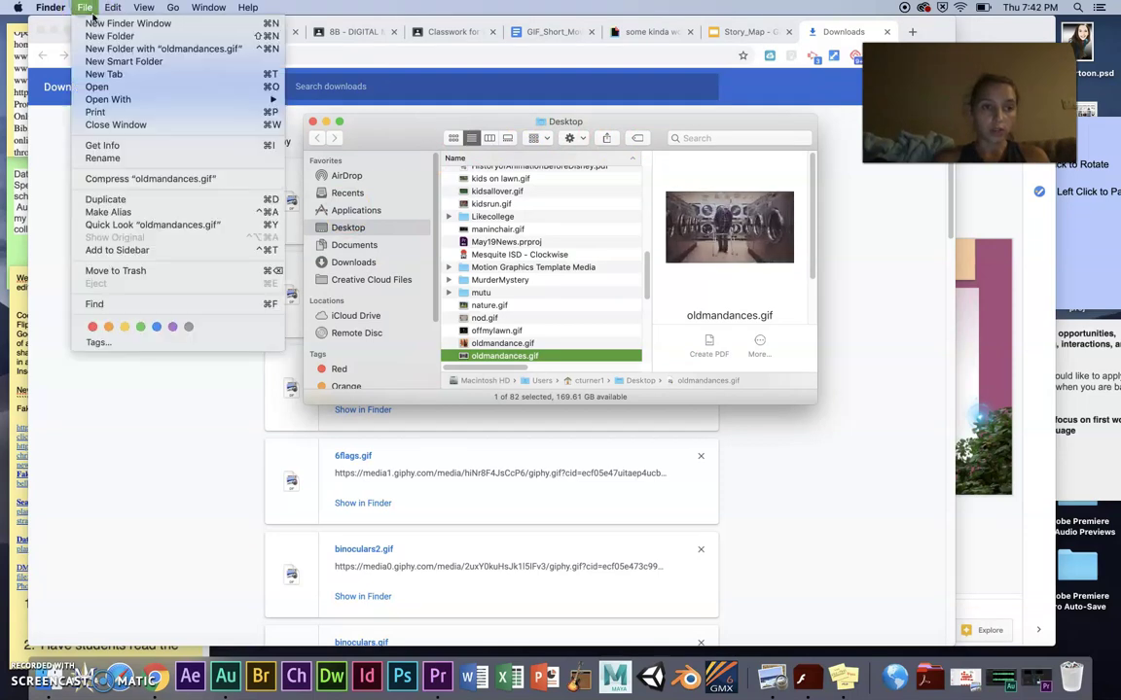
{"action": "key", "text": "Escape"}
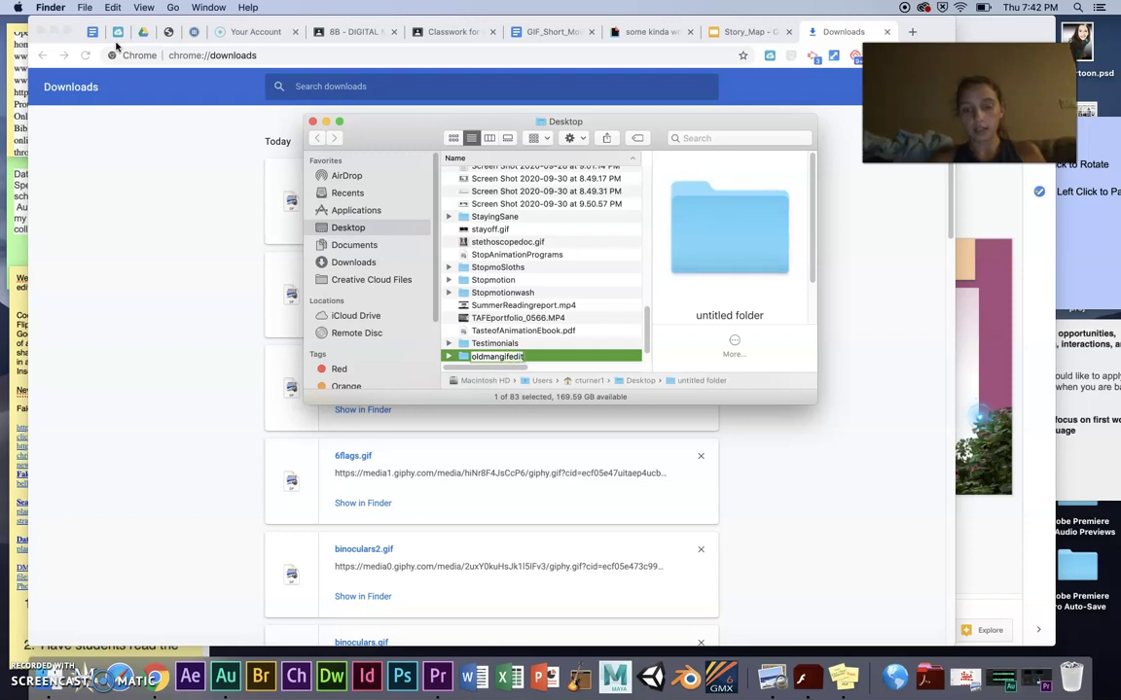
{"action": "key", "text": "Return"}
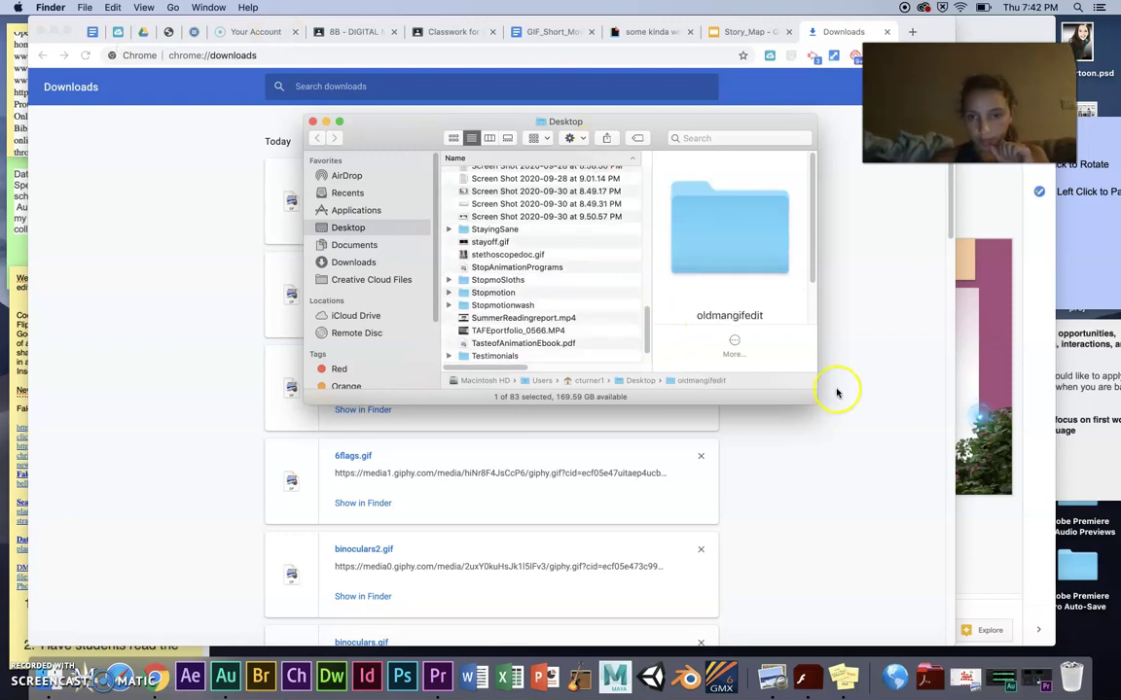
Enlarge the Desktop window and select nature.gif as the first GIF to move.
{"action": "left_click_drag", "start_coordinate": [814, 398], "coordinate": [930, 605]}
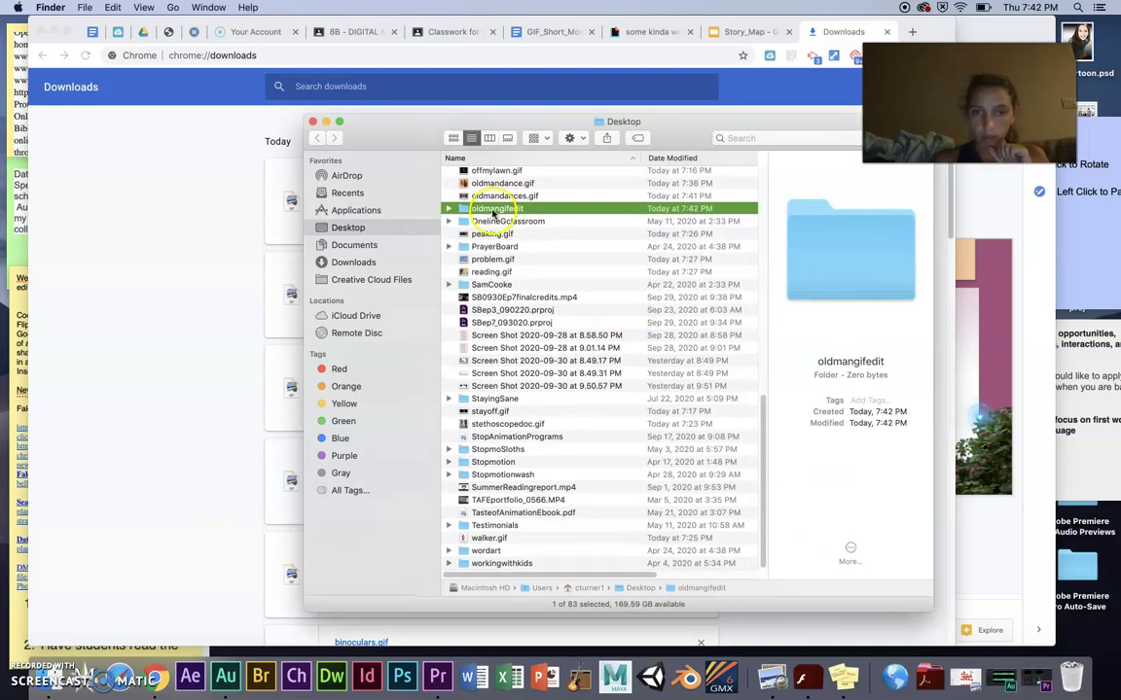
{"action": "left_click_drag", "start_coordinate": [766, 449], "coordinate": [767, 389]}
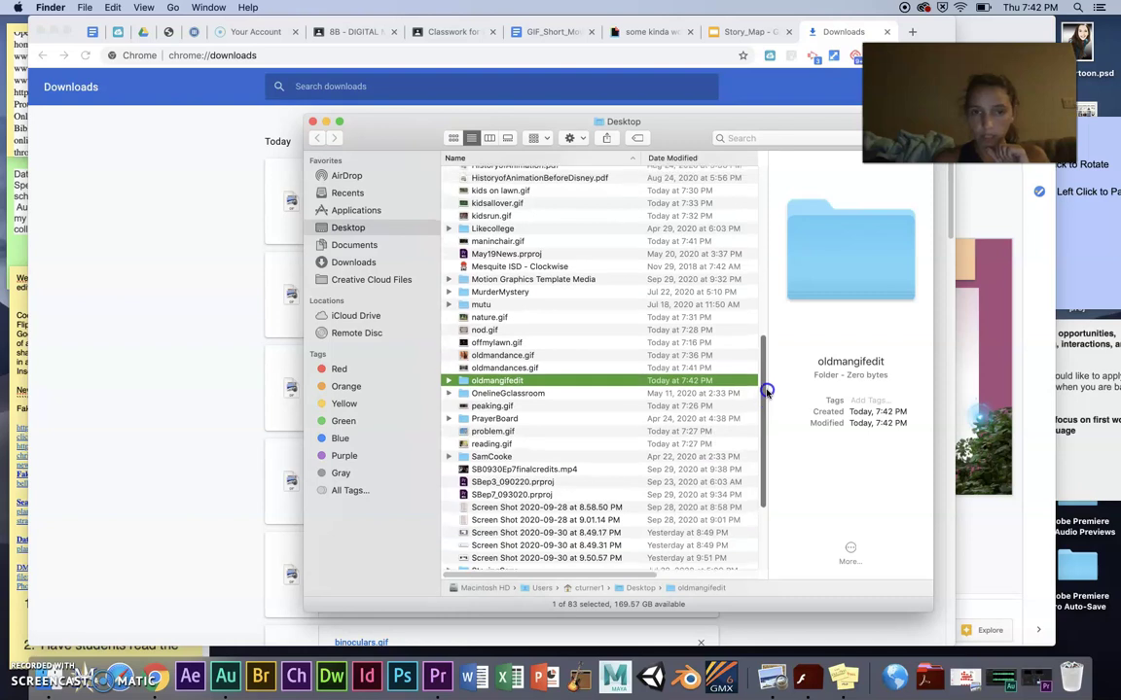
{"action": "left_click", "coordinate": [477, 318]}
Move the first GIF batches off the Desktop: five dance GIFs, peaking.gif and three kid GIFs.
{"action": "left_click", "coordinate": [491, 369], "text": "shift"}
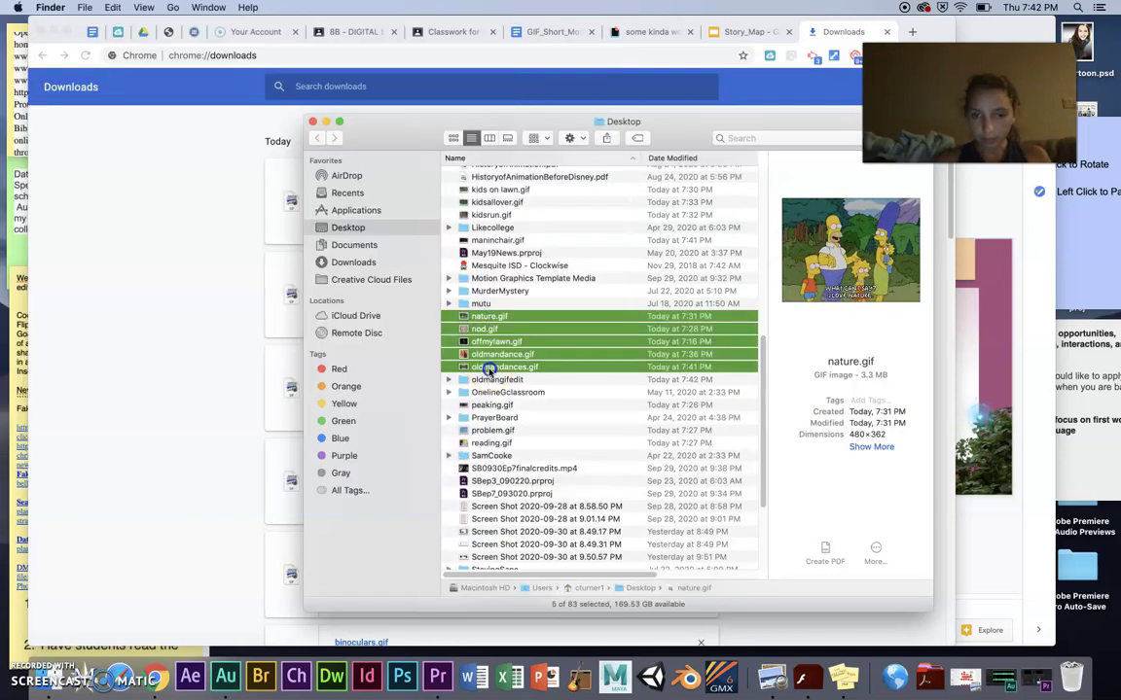
{"action": "mouse_move", "coordinate": [489, 381]}
{"action": "left_mouse_down"}
{"action": "mouse_move", "coordinate": [494, 392]}
{"action": "mouse_move", "coordinate": [491, 382]}
{"action": "left_mouse_up"}
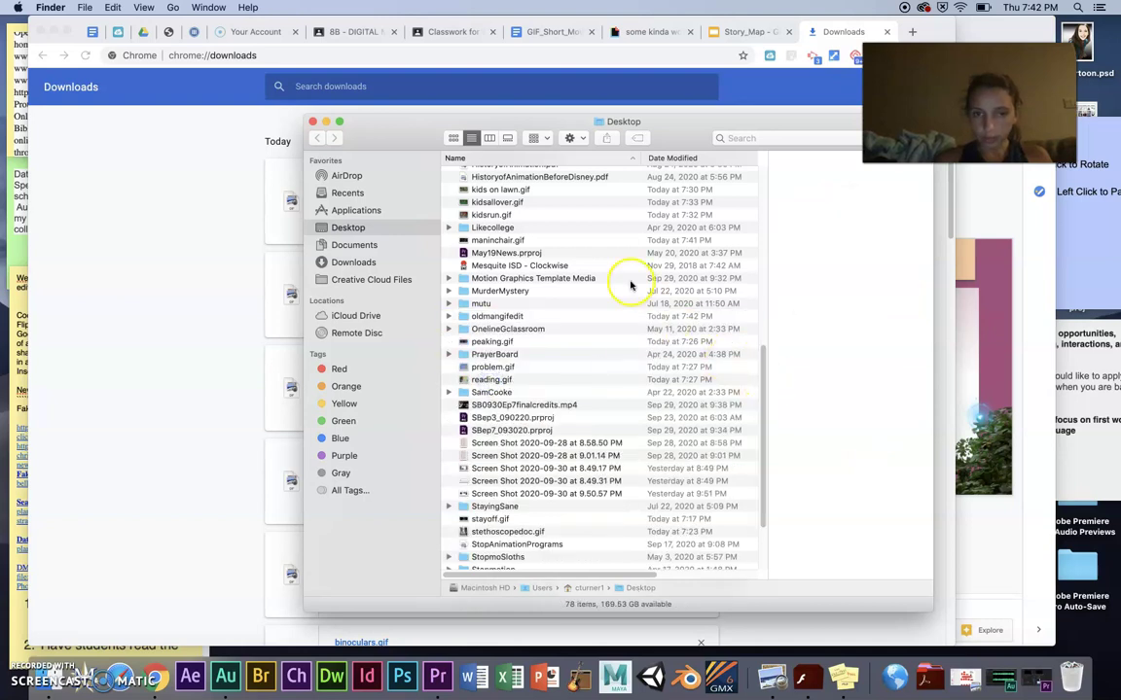
{"action": "left_click", "coordinate": [502, 342]}
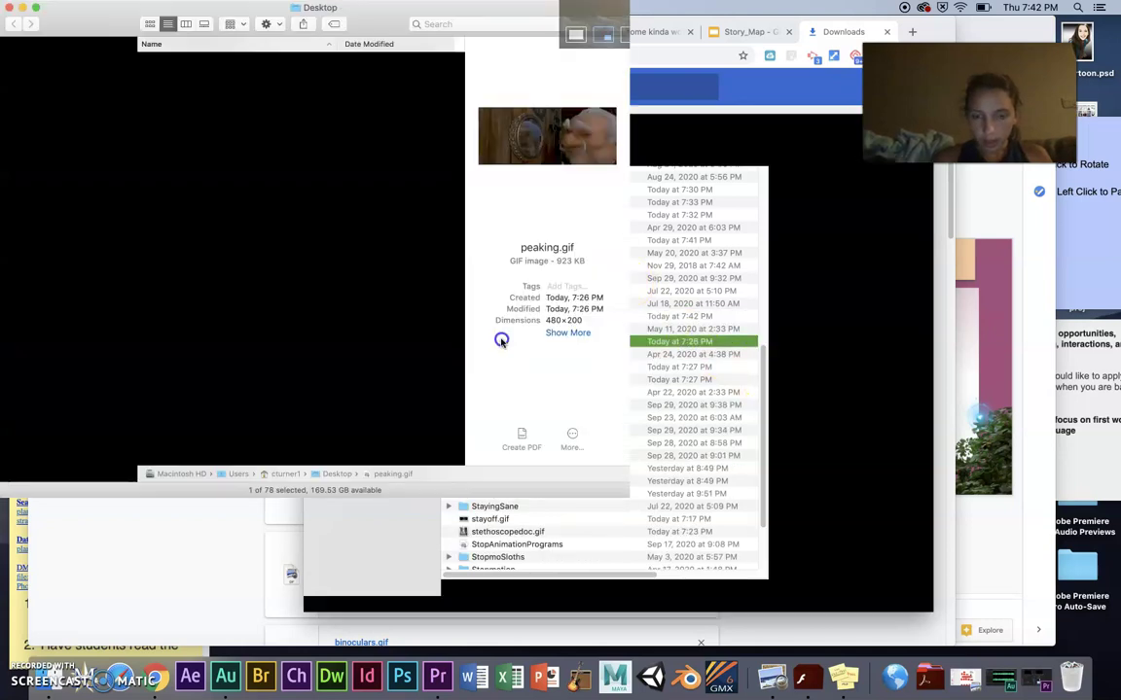
{"action": "left_click_drag", "start_coordinate": [502, 341], "coordinate": [487, 319]}
{"action": "left_click", "coordinate": [495, 214]}
{"action": "left_click", "coordinate": [493, 191], "text": "shift"}
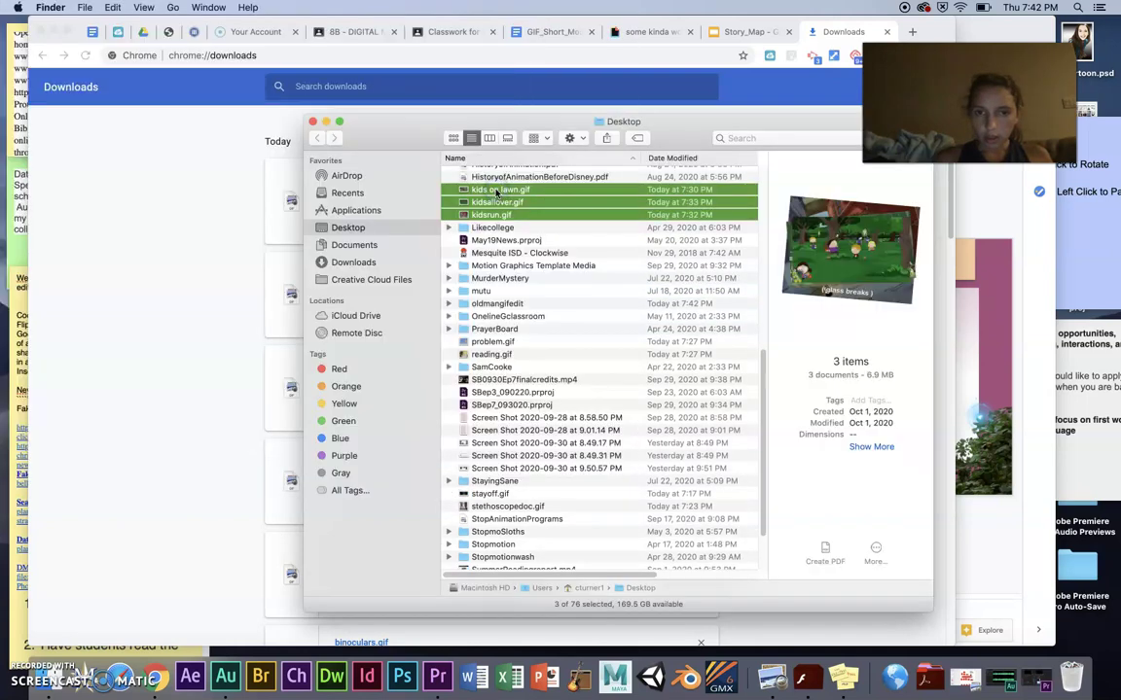
{"action": "left_click_drag", "start_coordinate": [495, 192], "coordinate": [494, 302]}
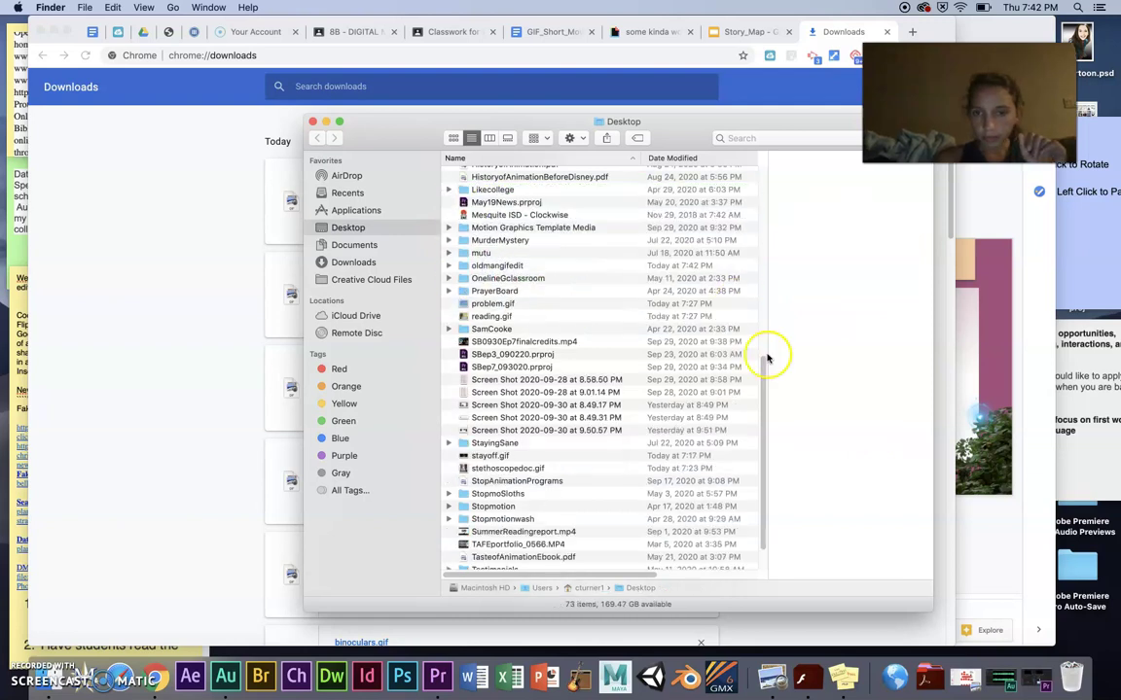
Sort the Desktop newest first and put the 18 GIFs, 6flags.gif to eastwood.gif, into oldmangifedit.
{"action": "left_click_drag", "start_coordinate": [764, 380], "coordinate": [766, 280]}
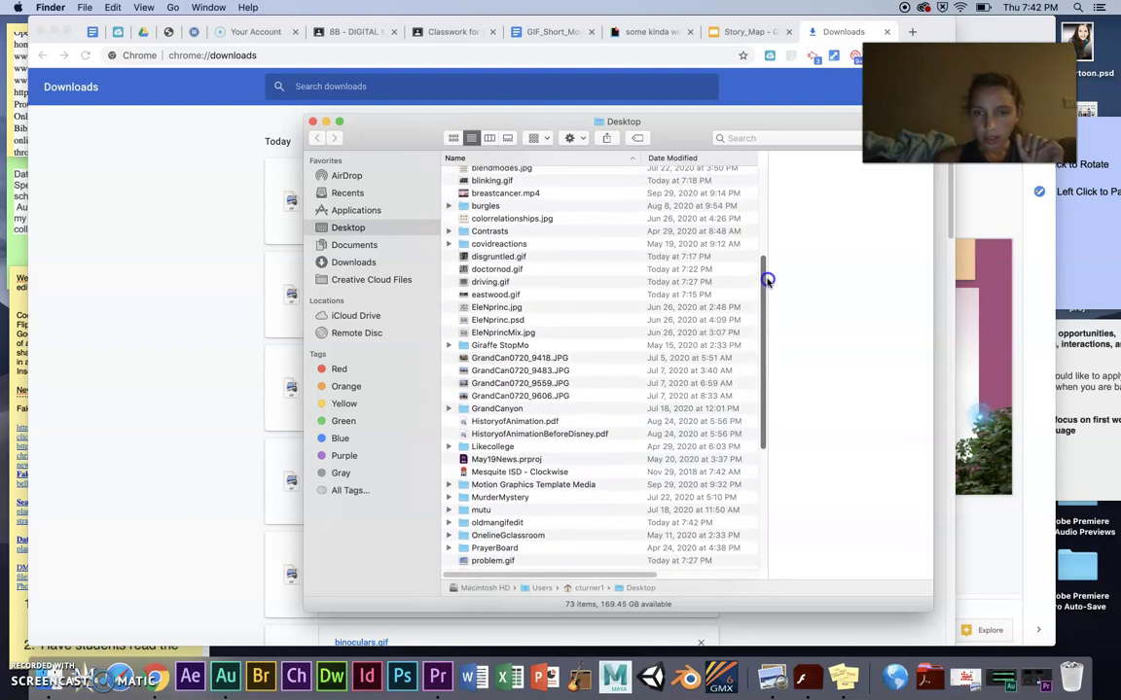
{"action": "left_click", "coordinate": [691, 160]}
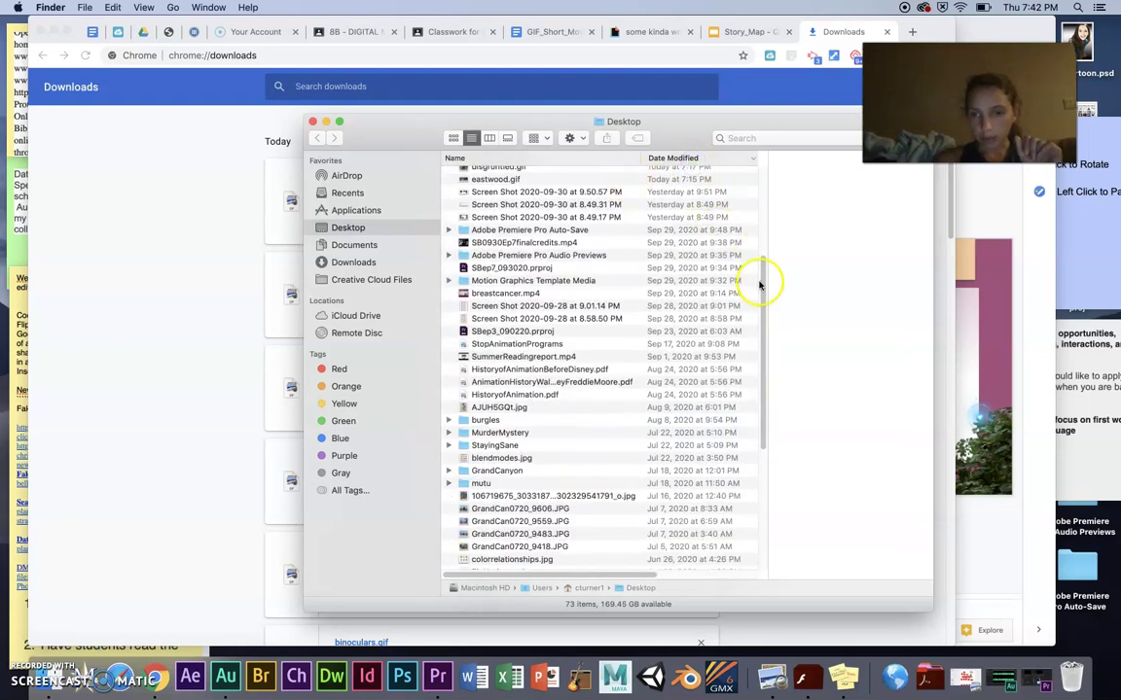
{"action": "left_click_drag", "start_coordinate": [762, 280], "coordinate": [763, 192]}
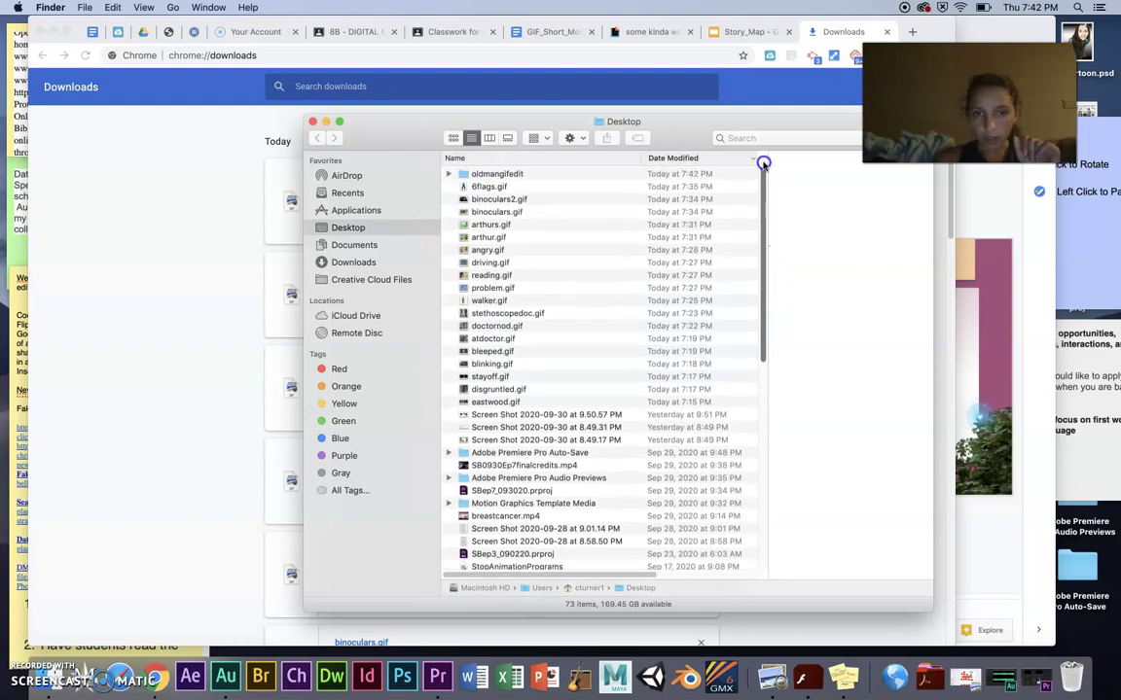
{"action": "left_click", "coordinate": [512, 191]}
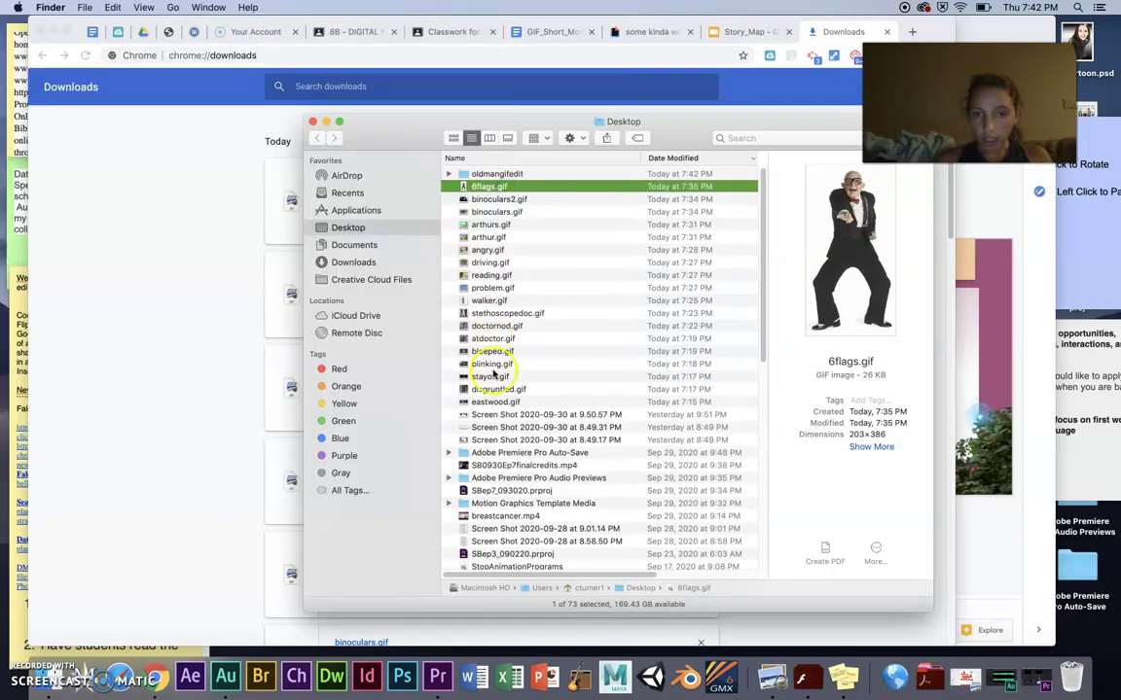
{"action": "left_click", "coordinate": [493, 400], "text": "shift"}
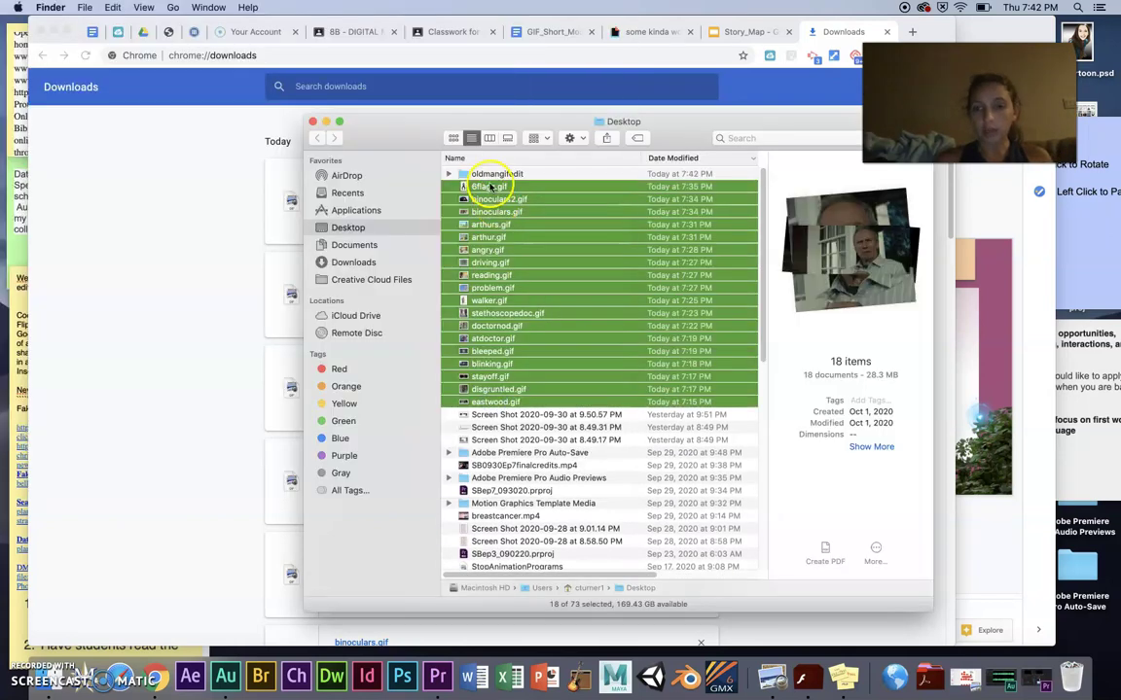
{"action": "left_click_drag", "start_coordinate": [489, 188], "coordinate": [484, 174]}
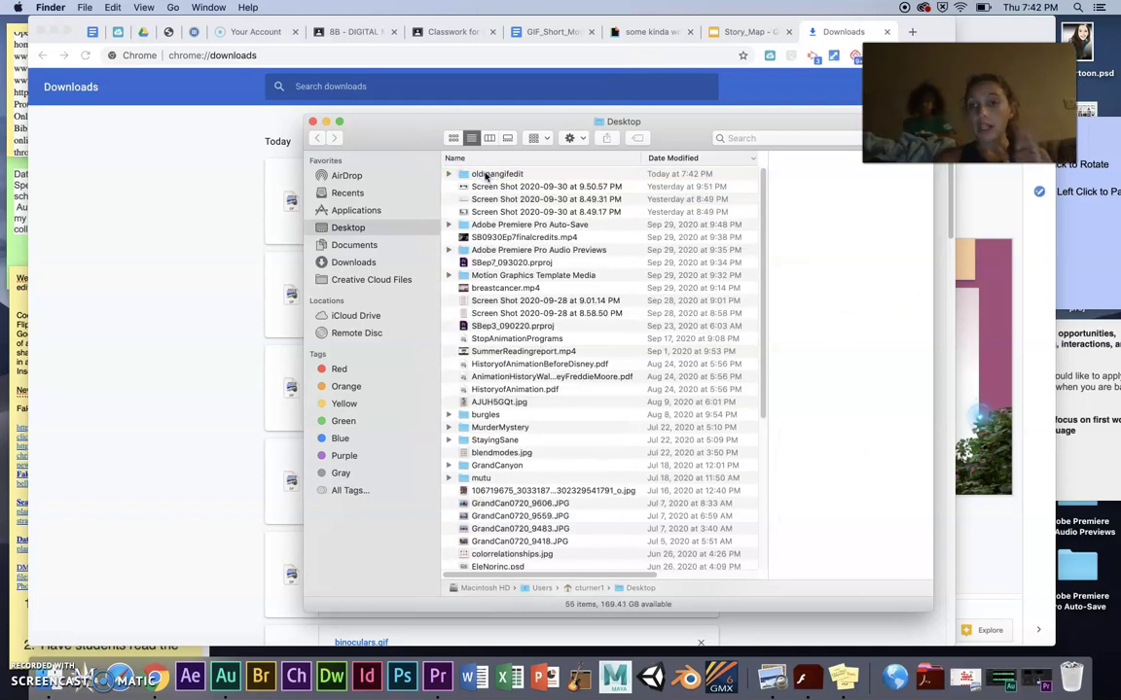
{"action": "left_click", "coordinate": [521, 175]}
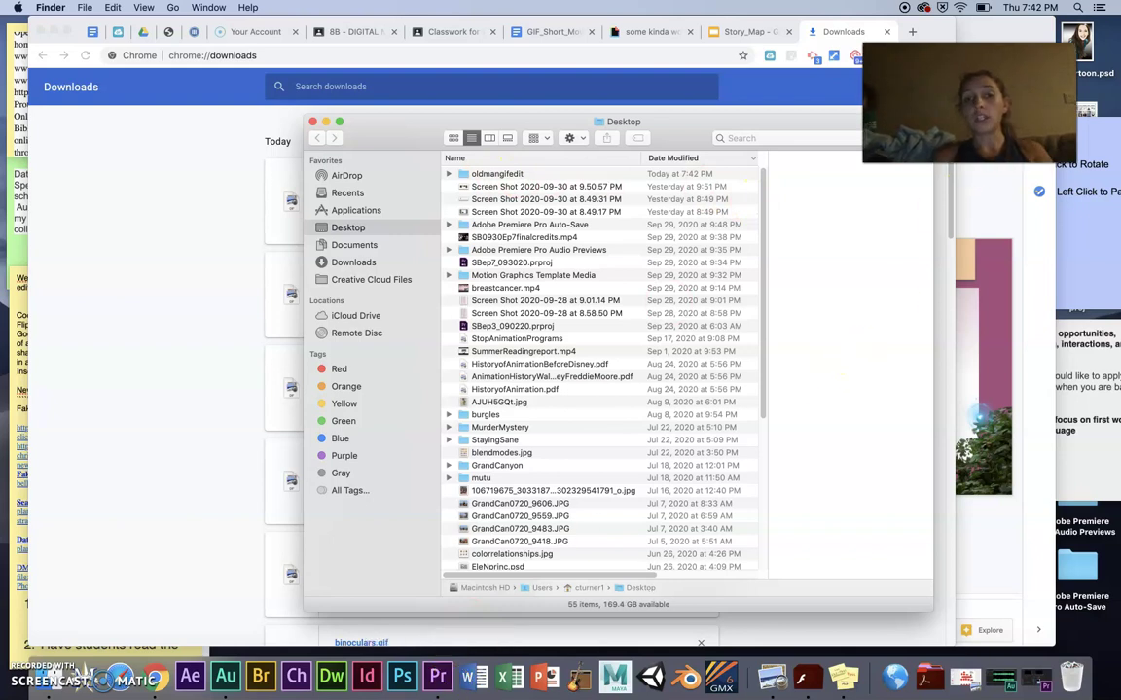
Open oldmangifedit and Quick Look atdoctor.gif, then binoculars.gif and bleeped.gif.
{"action": "double_click", "coordinate": [491, 174]}
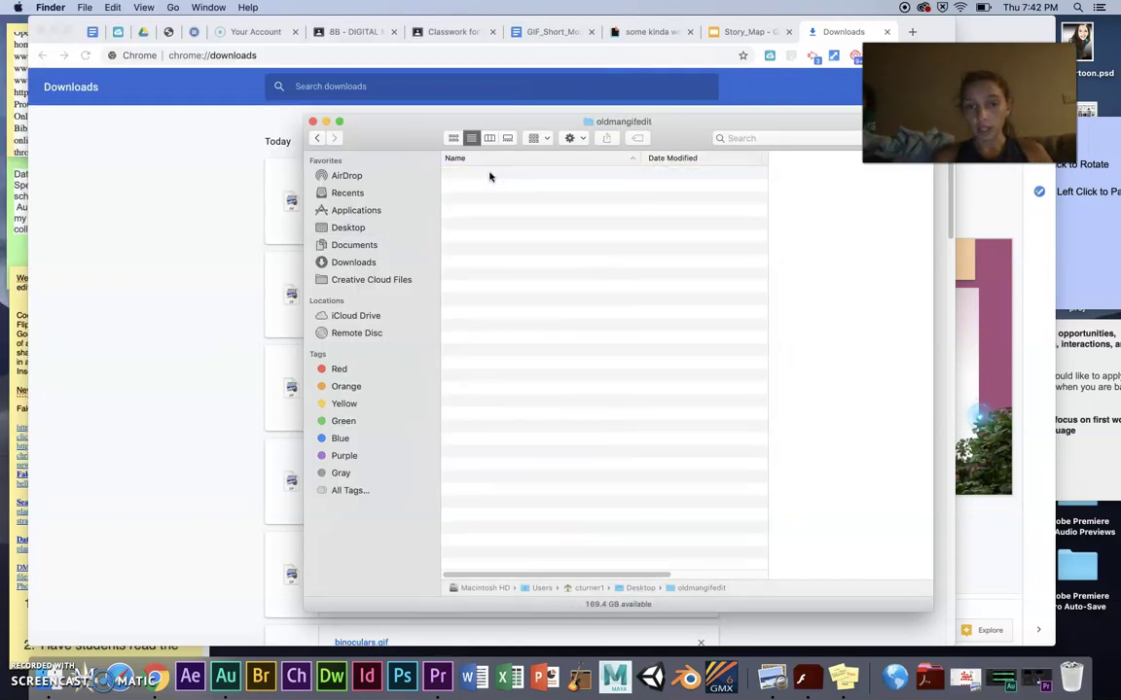
{"action": "left_click", "coordinate": [489, 227]}
{"action": "key", "text": "space"}
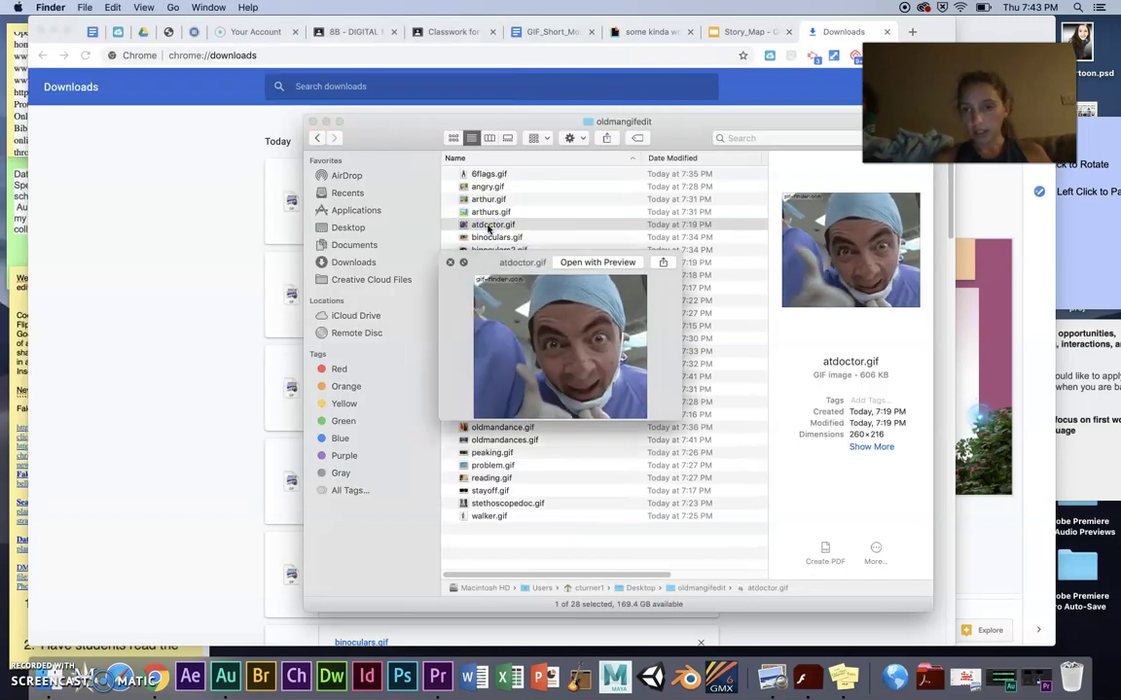
{"action": "key", "text": "space"}
{"action": "key", "text": "Down"}
{"action": "key", "text": "Down"}
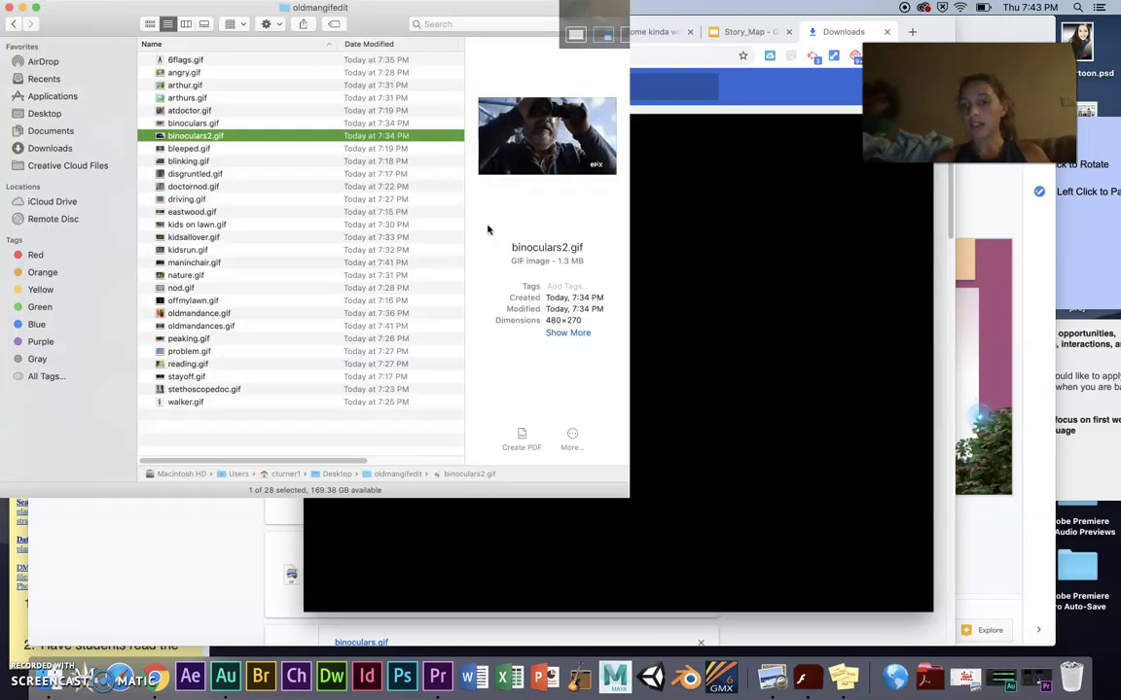
{"action": "key", "text": "Down"}
Preview the remaining GIFs from blinking.gif through driving.gif and kidsallover.gif, keeping the oldmangifedit window in front.
{"action": "key", "text": "Down"}
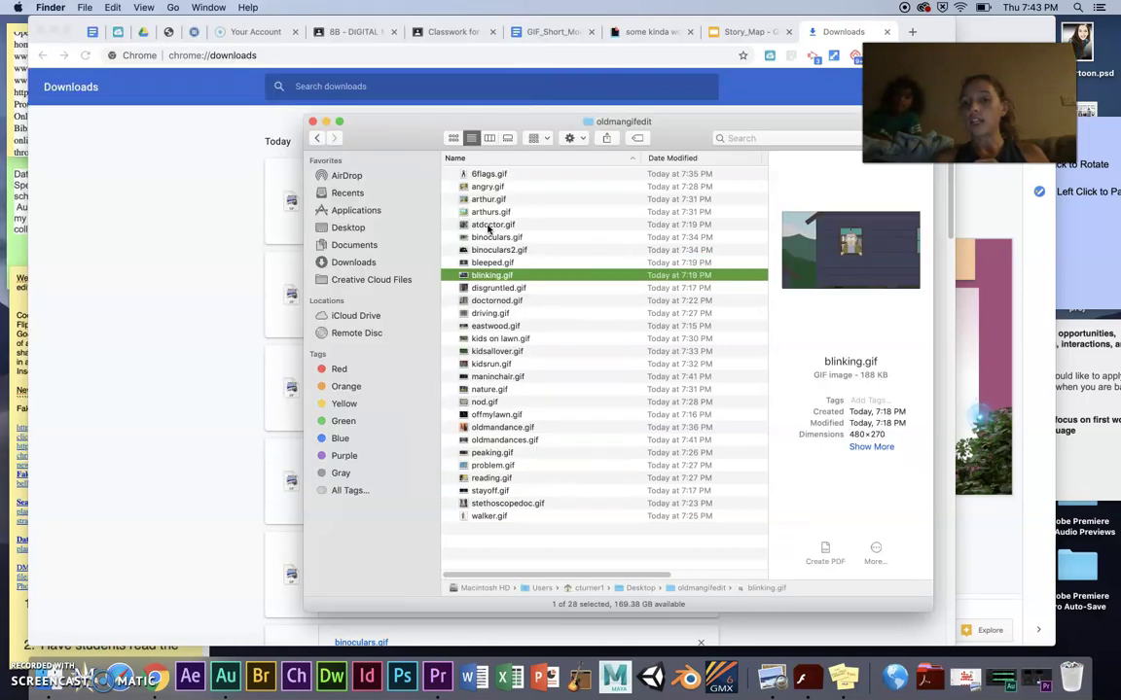
{"action": "key", "text": "Down"}
{"action": "key", "text": "Down"}
{"action": "key", "text": "Down"}
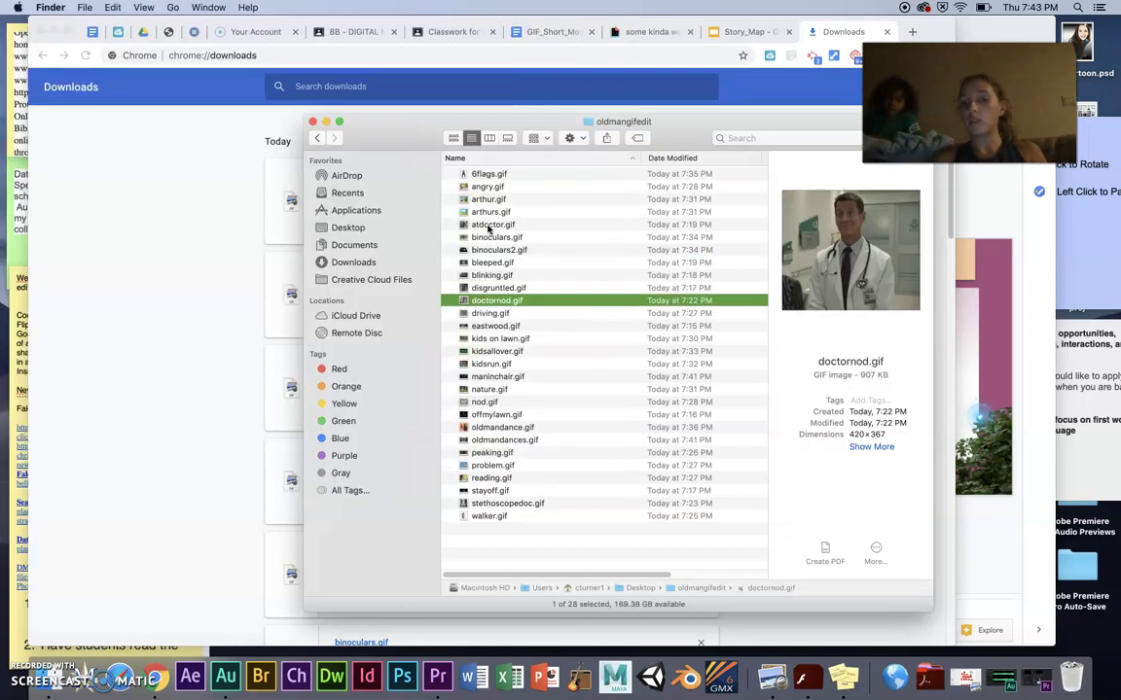
{"action": "key", "text": "Down"}
{"action": "key", "text": "Down"}
{"action": "key", "text": "Down"}
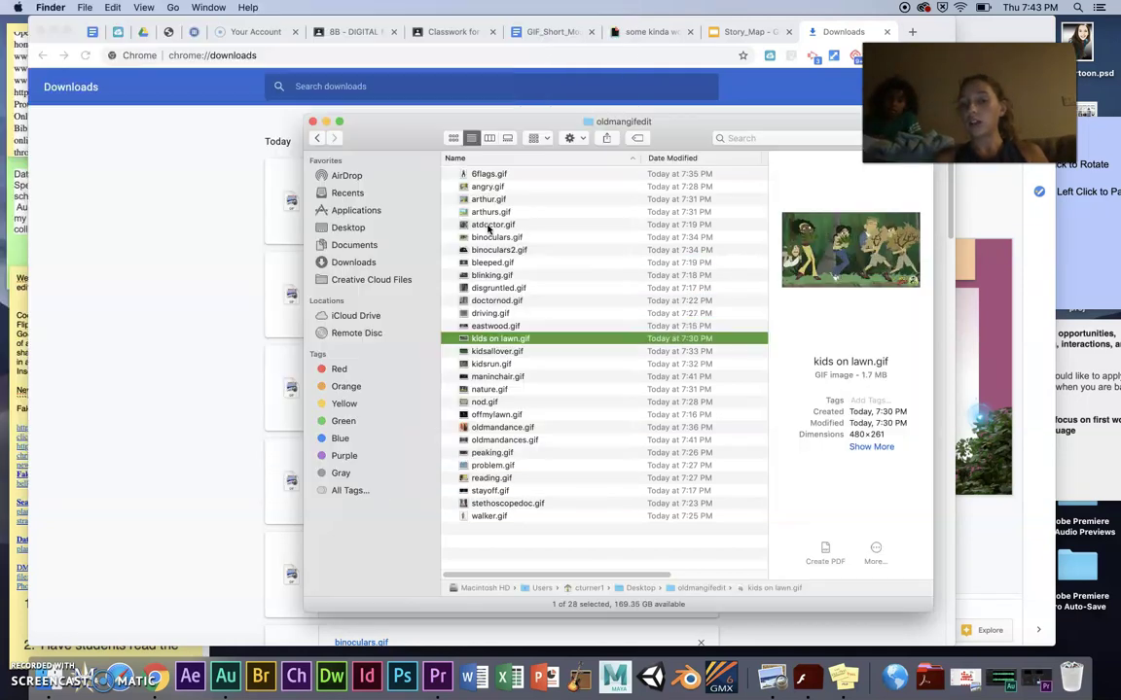
{"action": "key", "text": "Down"}
{"action": "key", "text": "a"}
{"action": "key", "text": "r"}
{"action": "key", "text": "Down"}
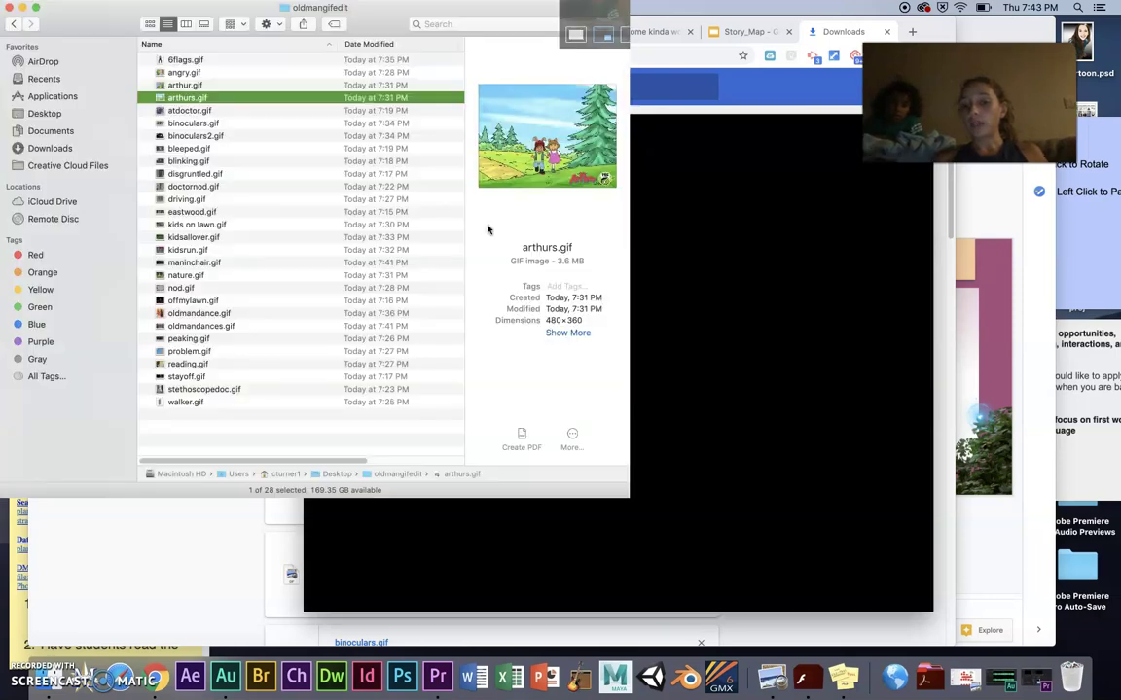
{"action": "key", "text": "Down"}
{"action": "key", "text": "Down"}
{"action": "key", "text": "Down"}
{"action": "key", "text": "Down"}
{"action": "key", "text": "Down"}
{"action": "key", "text": "Down"}
{"action": "key", "text": "Down"}
{"action": "key", "text": "Down"}
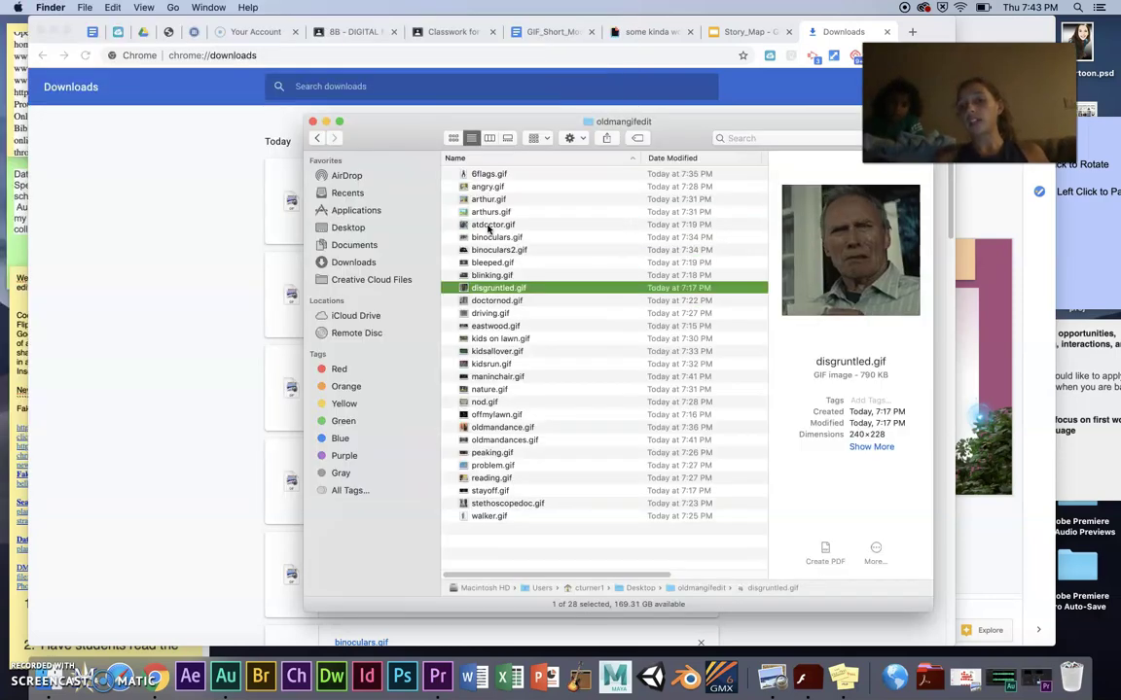
{"action": "key", "text": "Down"}
{"action": "key", "text": "Down"}
{"action": "key", "text": "Down"}
{"action": "key", "text": "Down"}
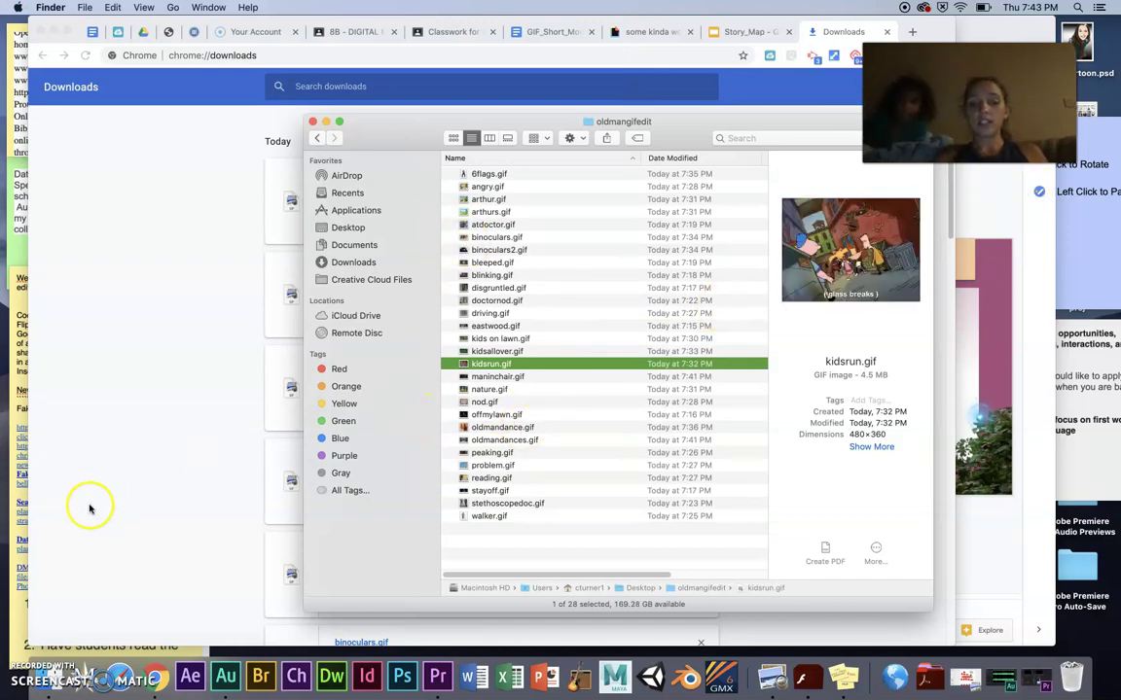
{"action": "left_click", "coordinate": [26, 634]}
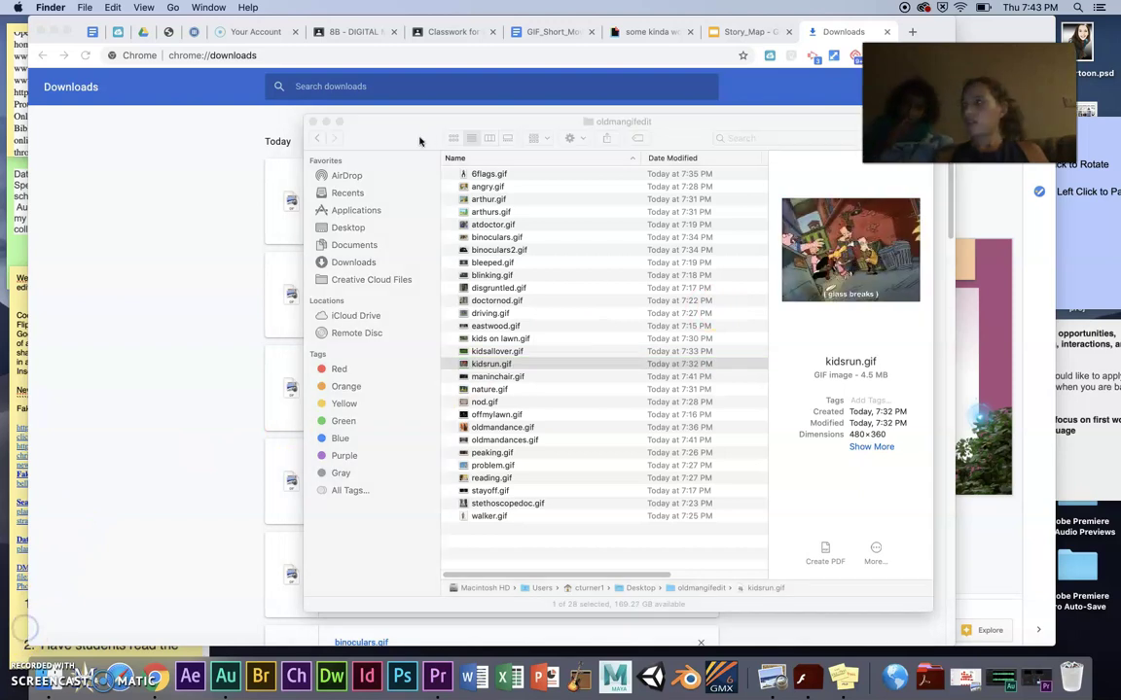
{"action": "left_click", "coordinate": [419, 138]}
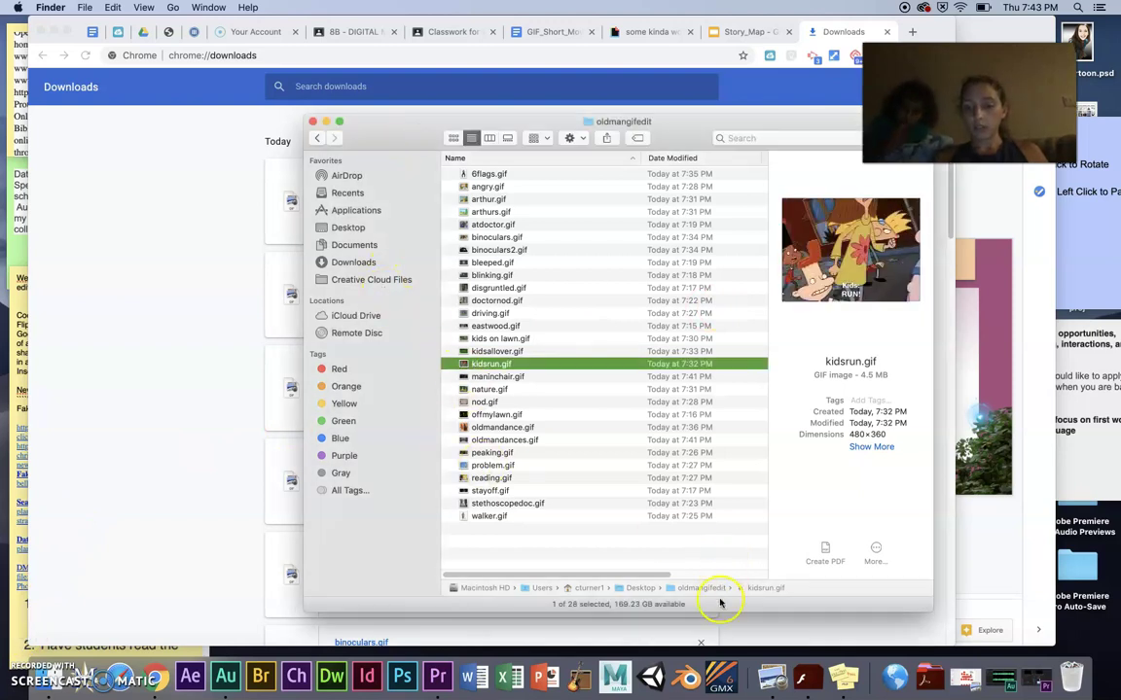
{"action": "left_click", "coordinate": [687, 590]}
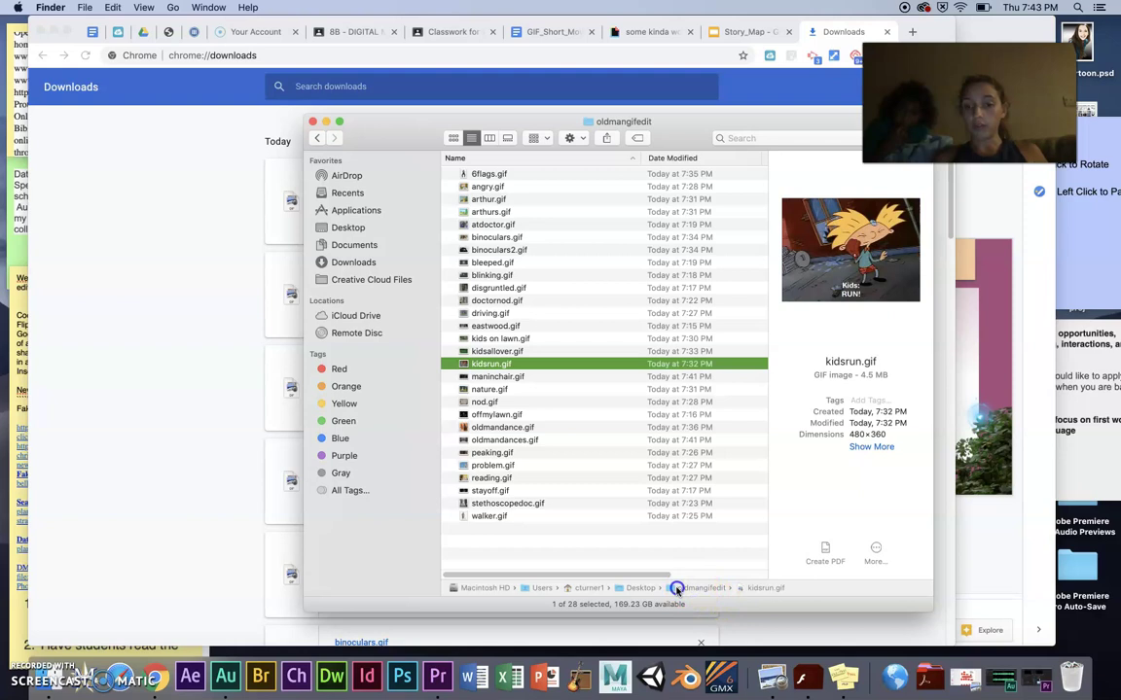
Upload the oldmangifedit folder from the Desktop into the AVP folder in Google Drive.
{"action": "left_click", "coordinate": [318, 139]}
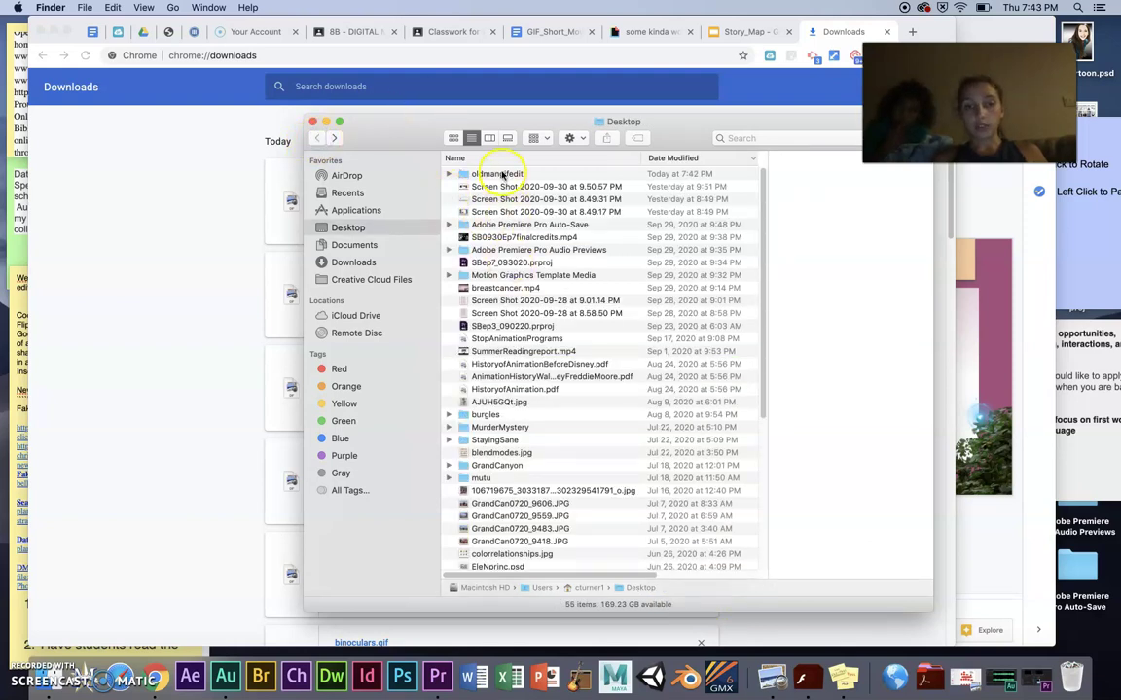
{"action": "left_click", "coordinate": [144, 32]}
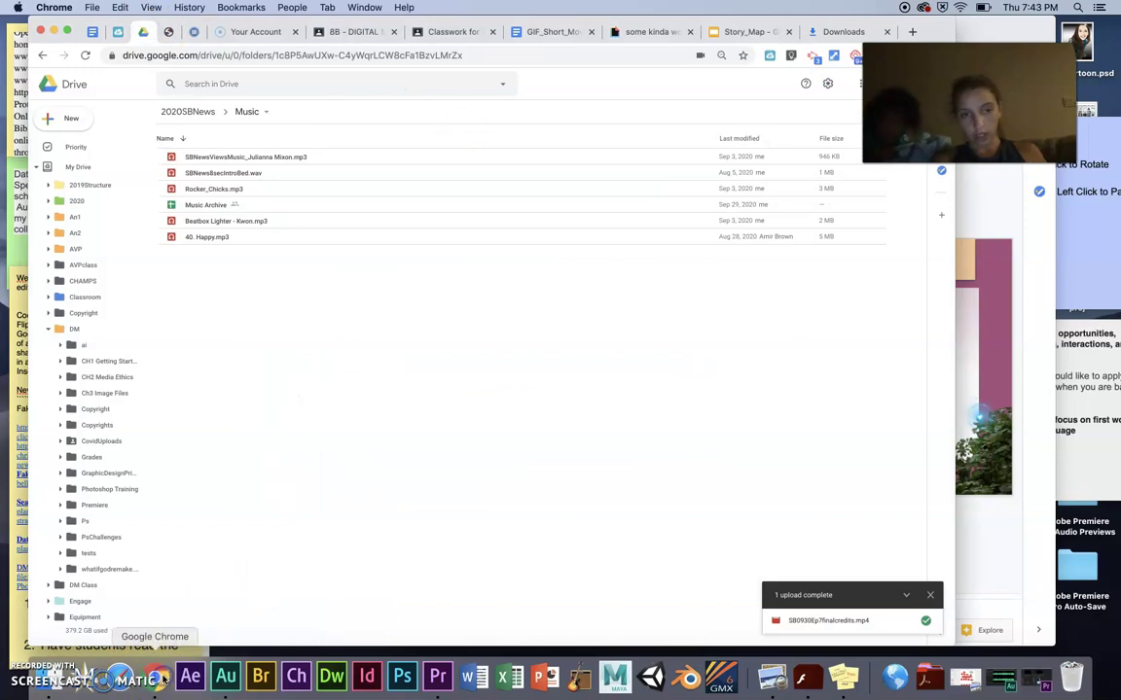
{"action": "left_click", "coordinate": [66, 678]}
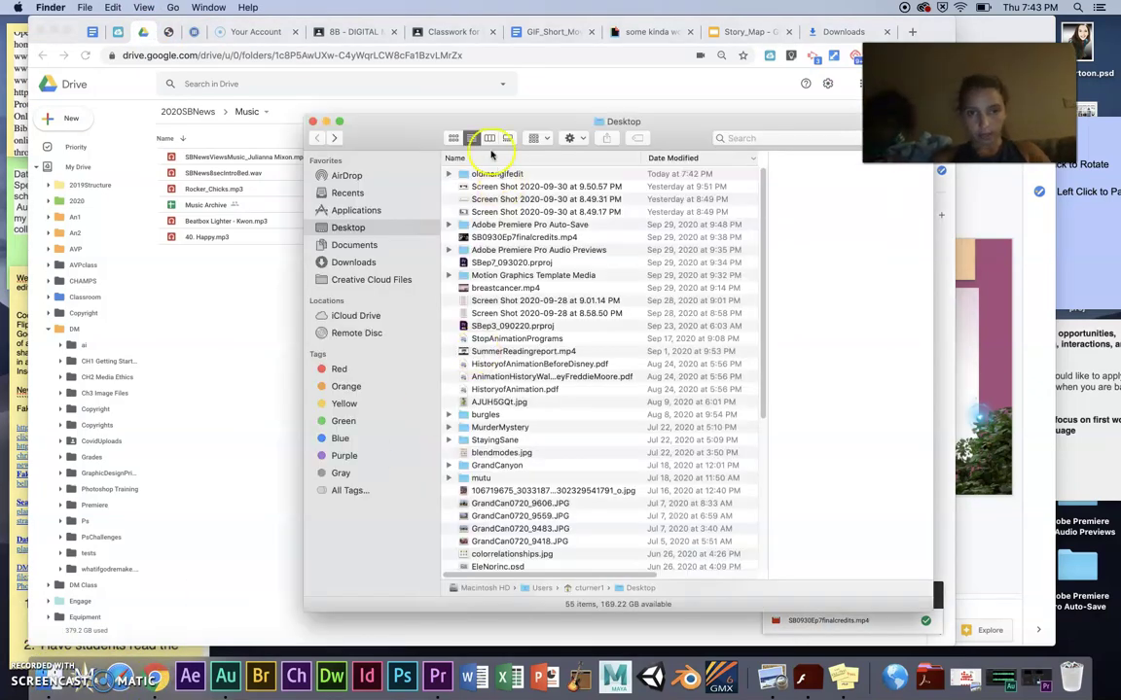
{"action": "left_click_drag", "start_coordinate": [447, 122], "coordinate": [758, 202]}
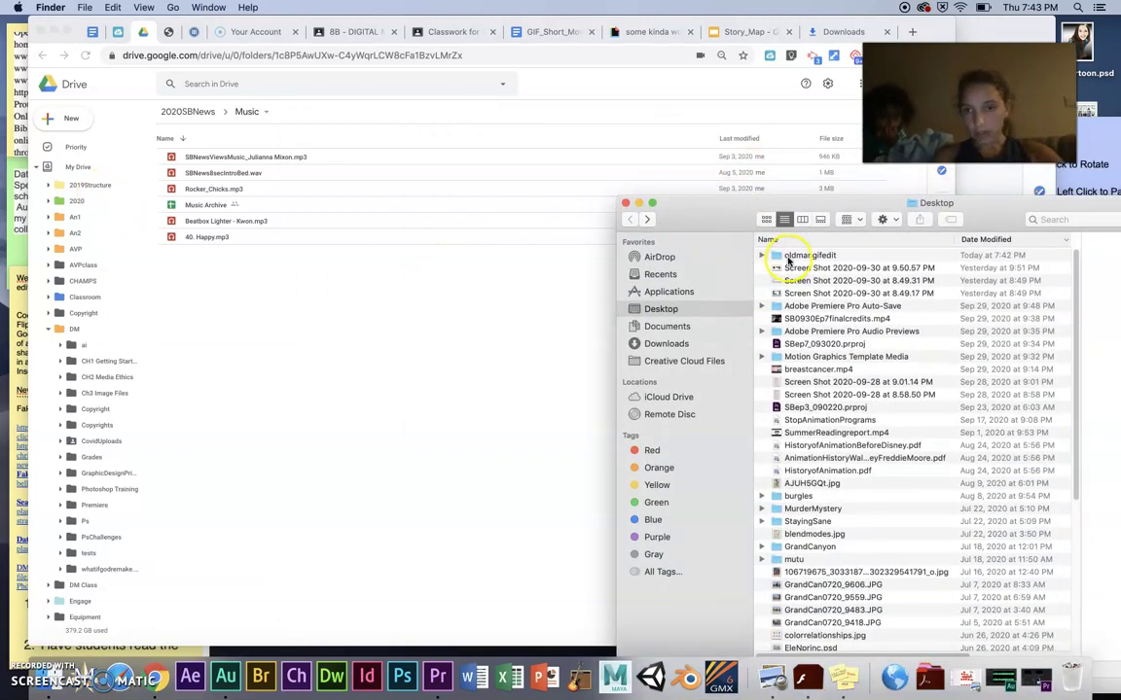
{"action": "left_click_drag", "start_coordinate": [510, 258], "coordinate": [91, 245]}
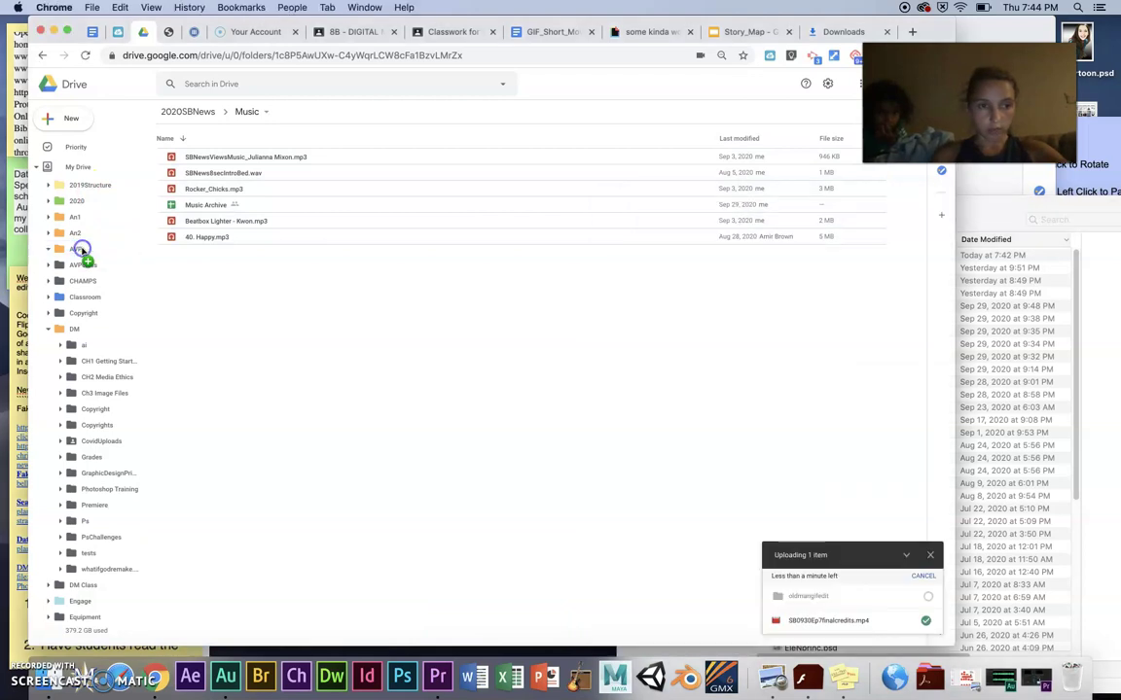
In AVP, move the TurnerStoryStructureBEATSKhanAcademy file into the Engage folder.
{"action": "left_click", "coordinate": [83, 250]}
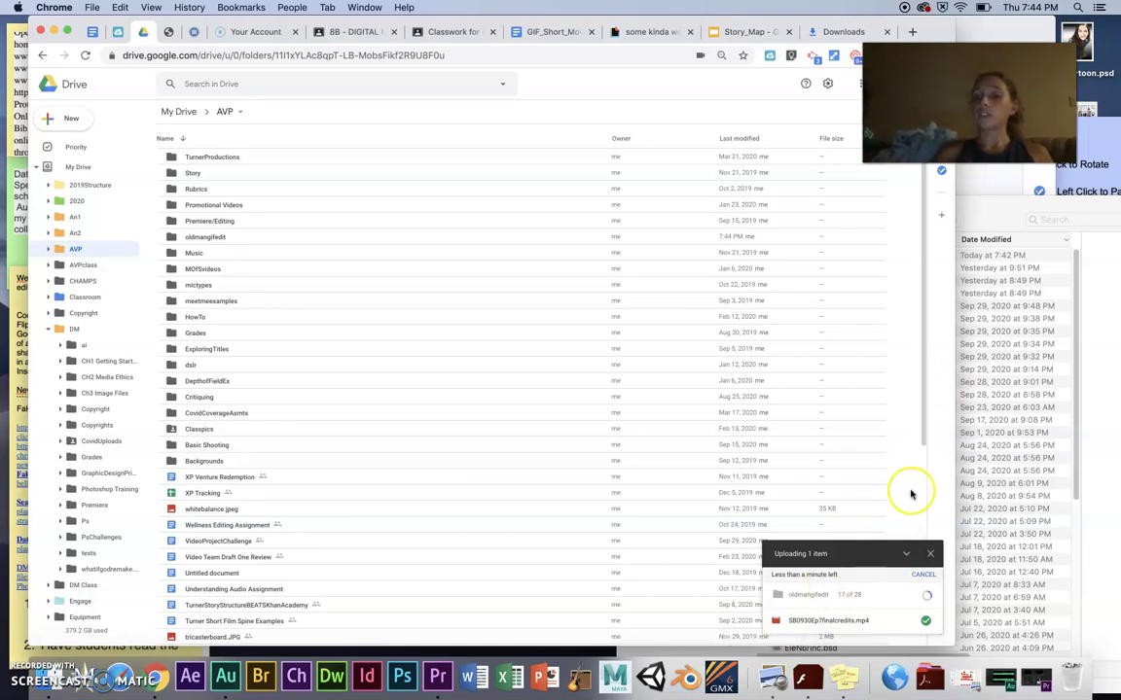
{"action": "left_click", "coordinate": [275, 604]}
{"action": "scroll", "coordinate": [81, 600], "scroll_direction": "down", "scroll_amount": 1}
{"action": "left_click_drag", "start_coordinate": [81, 601], "coordinate": [79, 595]}
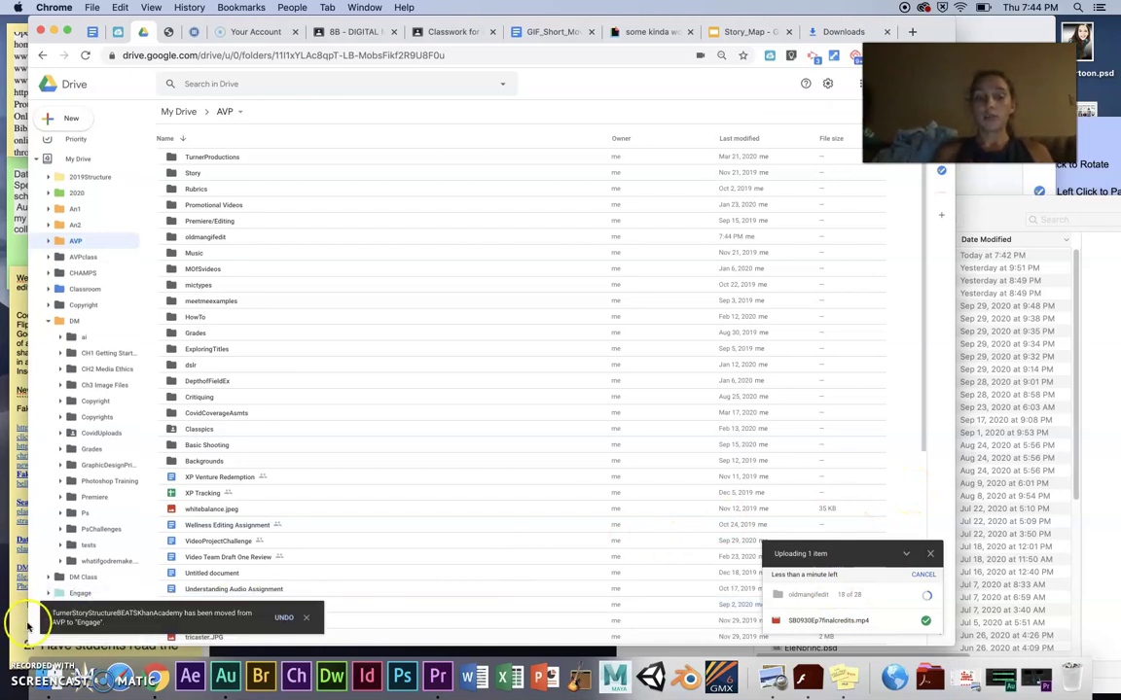